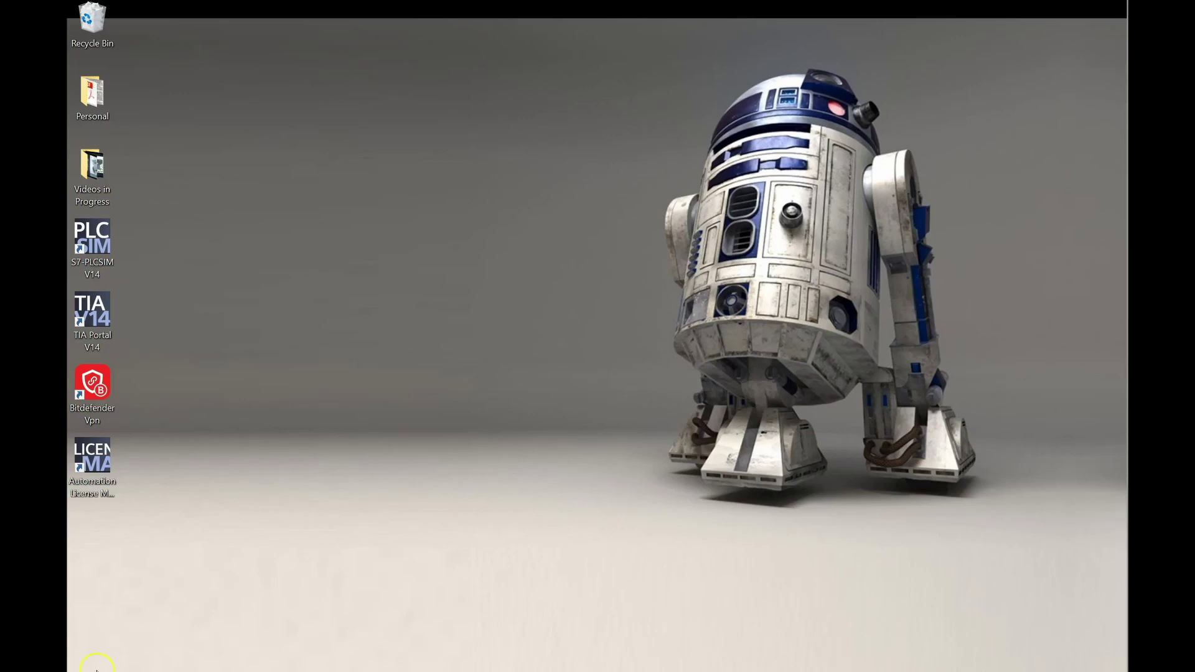
# Launch TIA Portal V14 in a maximized window and open the recently used project Base PLC Program.ap14.
pyautogui.doubleClick(94, 320)
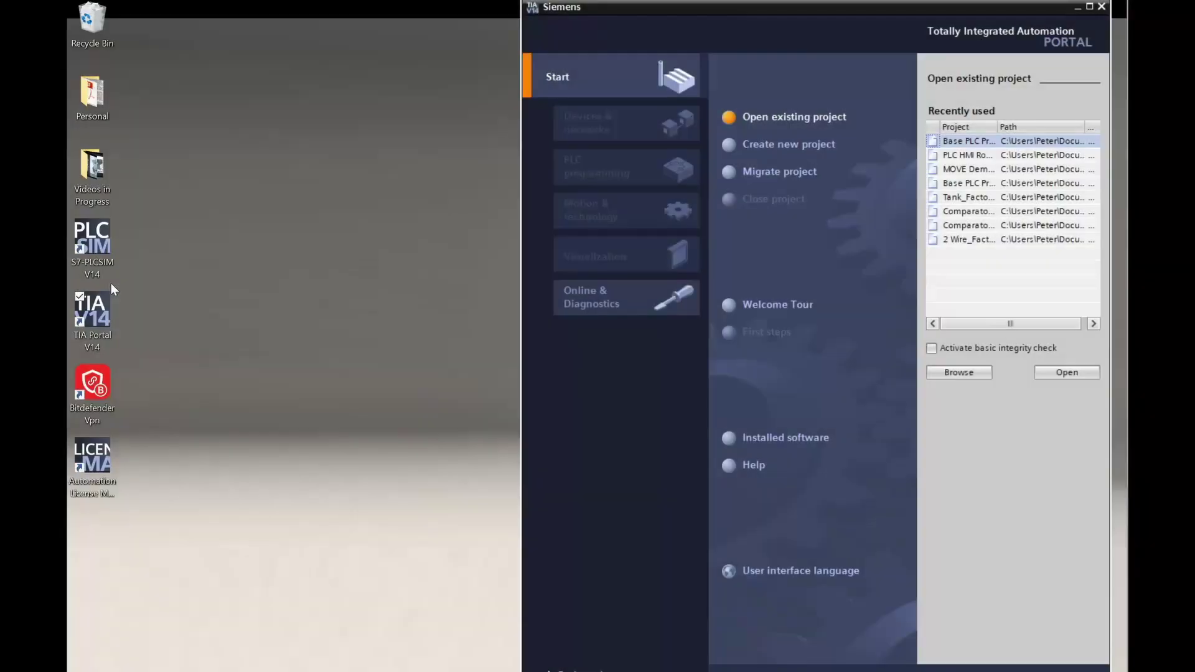
pyautogui.click(1089, 7)
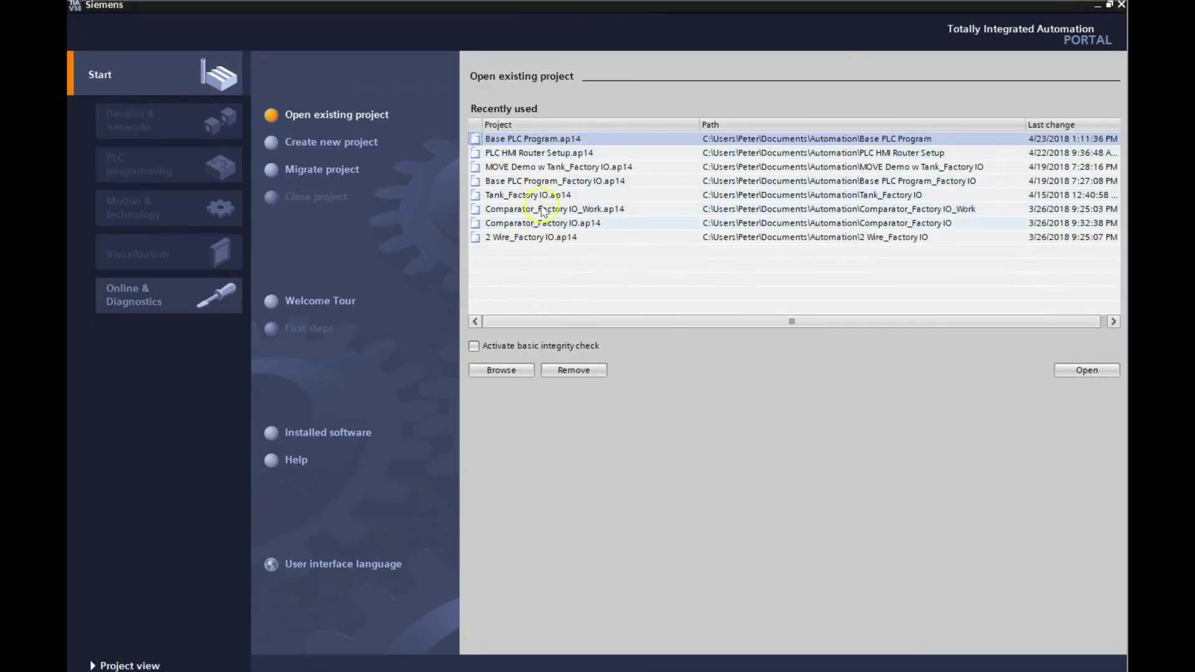
pyautogui.click(538, 142)
pyautogui.doubleClick(536, 140)
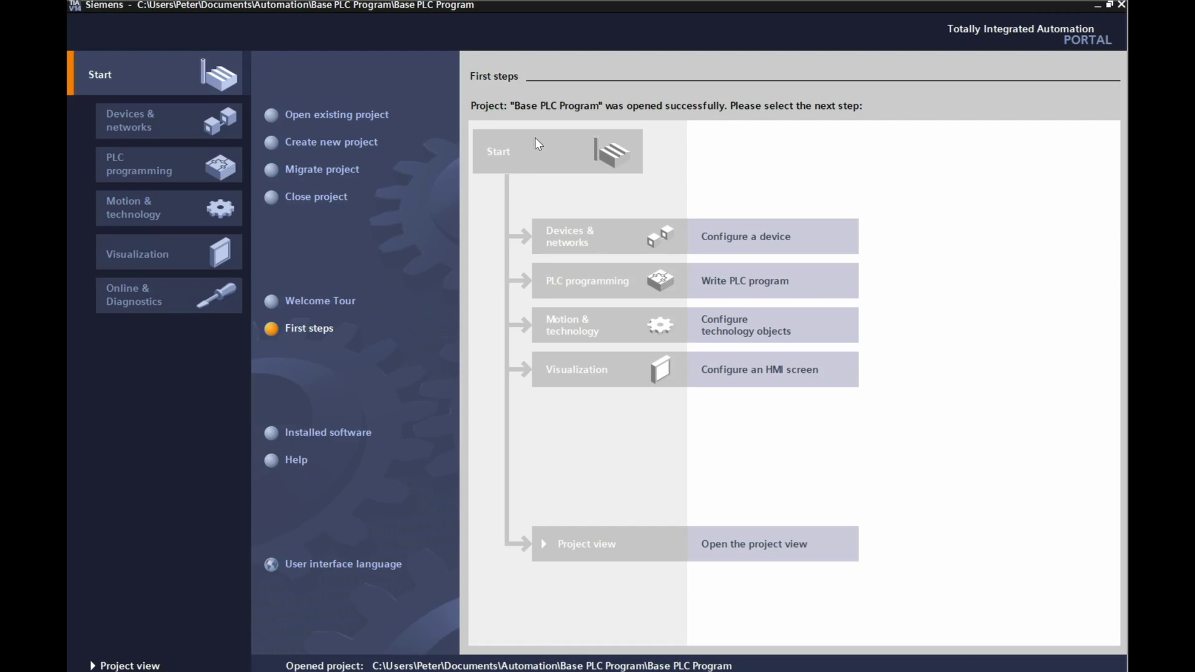
# Switch to the project view and open the device configuration of PLC_1.
pyautogui.click(143, 665)
pyautogui.click(163, 666)
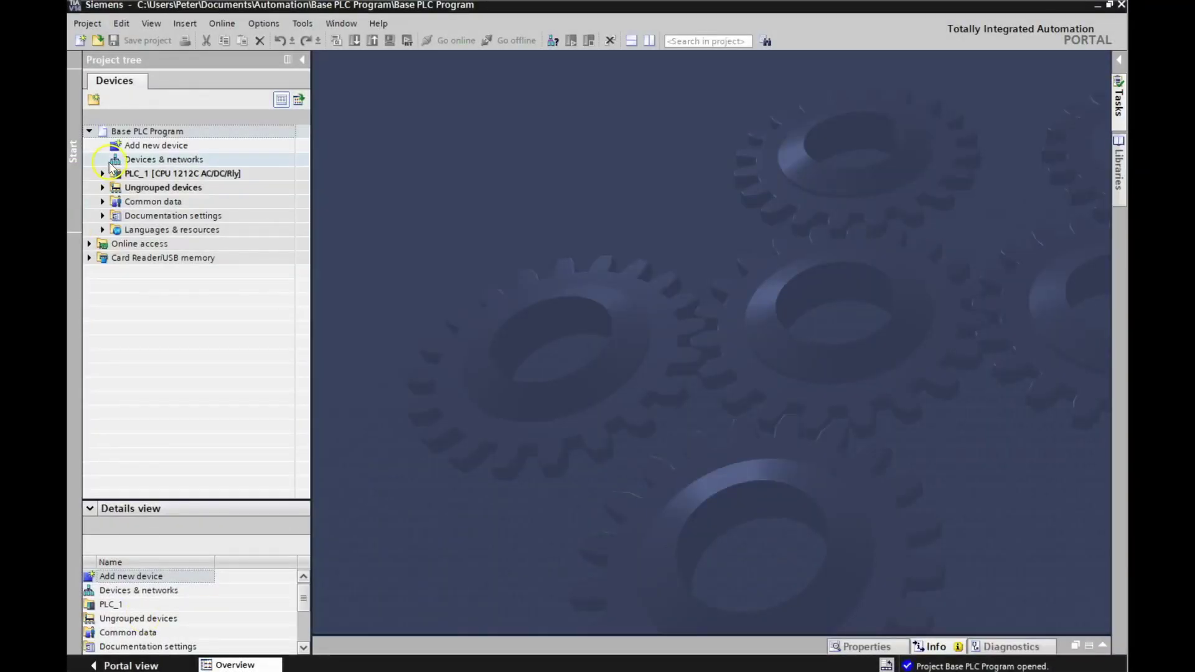
pyautogui.click(107, 169)
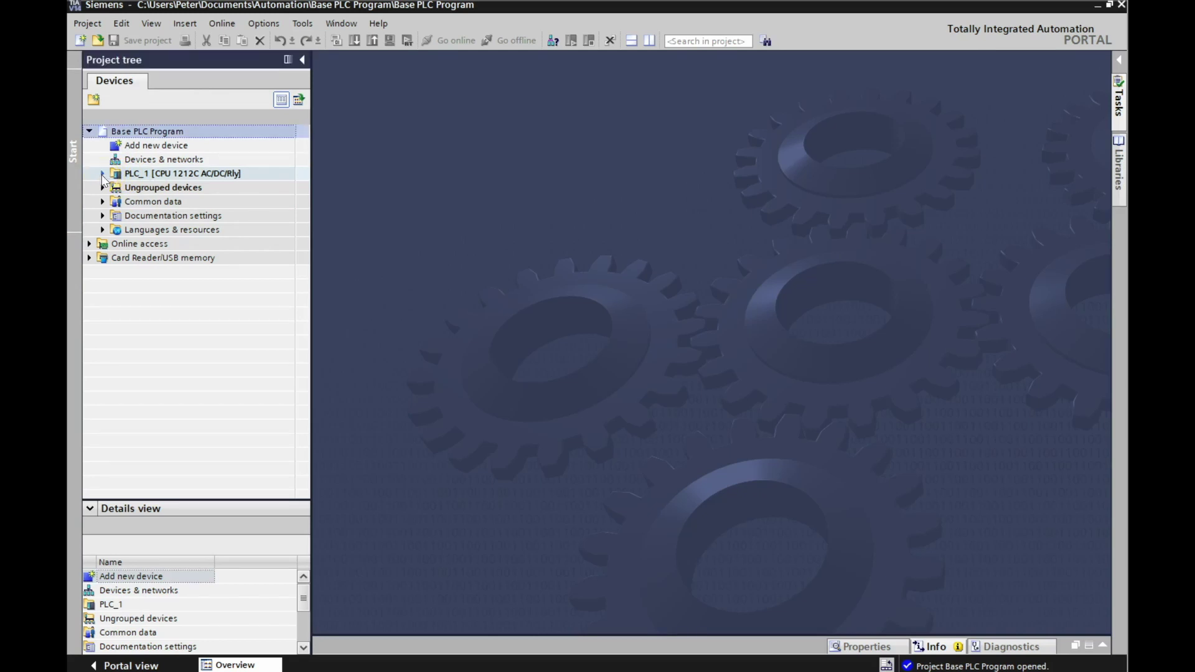
pyautogui.click(103, 173)
pyautogui.click(167, 192)
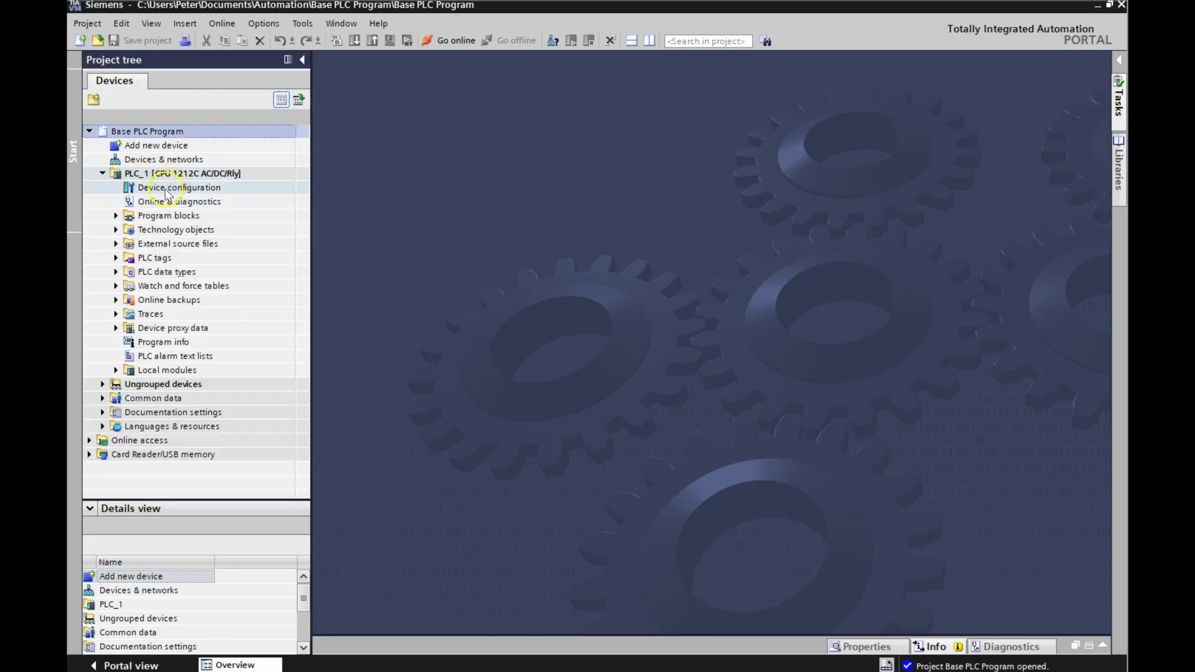
pyautogui.doubleClick(162, 193)
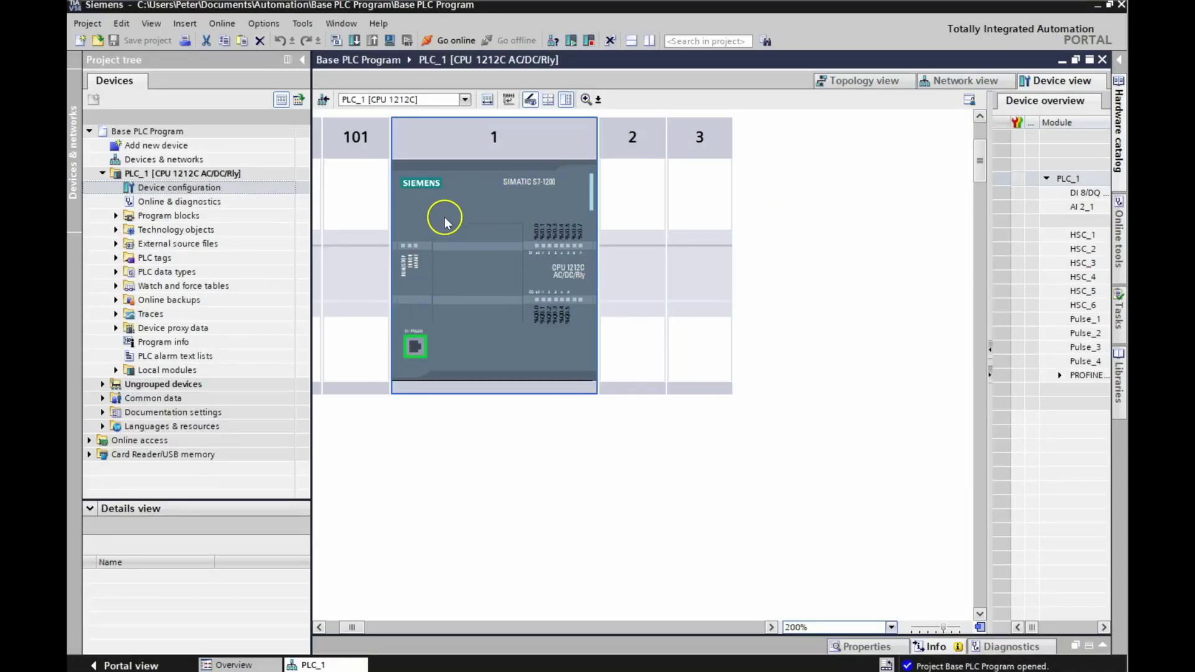
# Show the properties of PLC_1's PROFINET interface [X1] and examine its IP protocol settings.
pyautogui.click(865, 648)
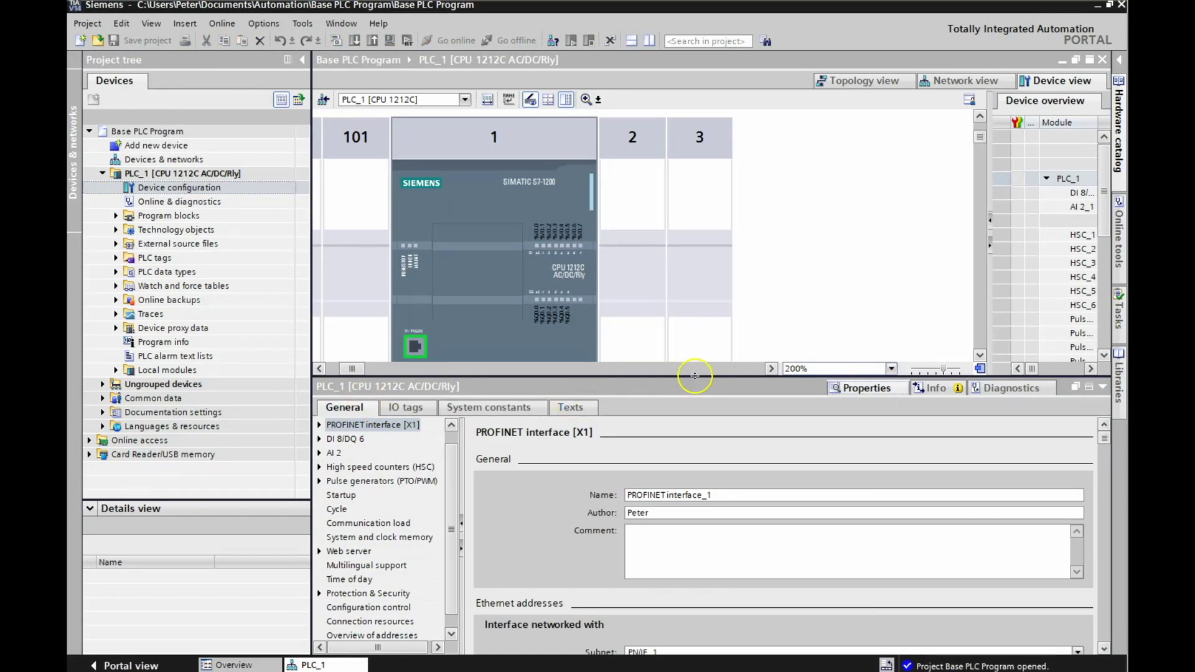
pyautogui.moveTo(698, 377); pyautogui.dragTo(697, 654)
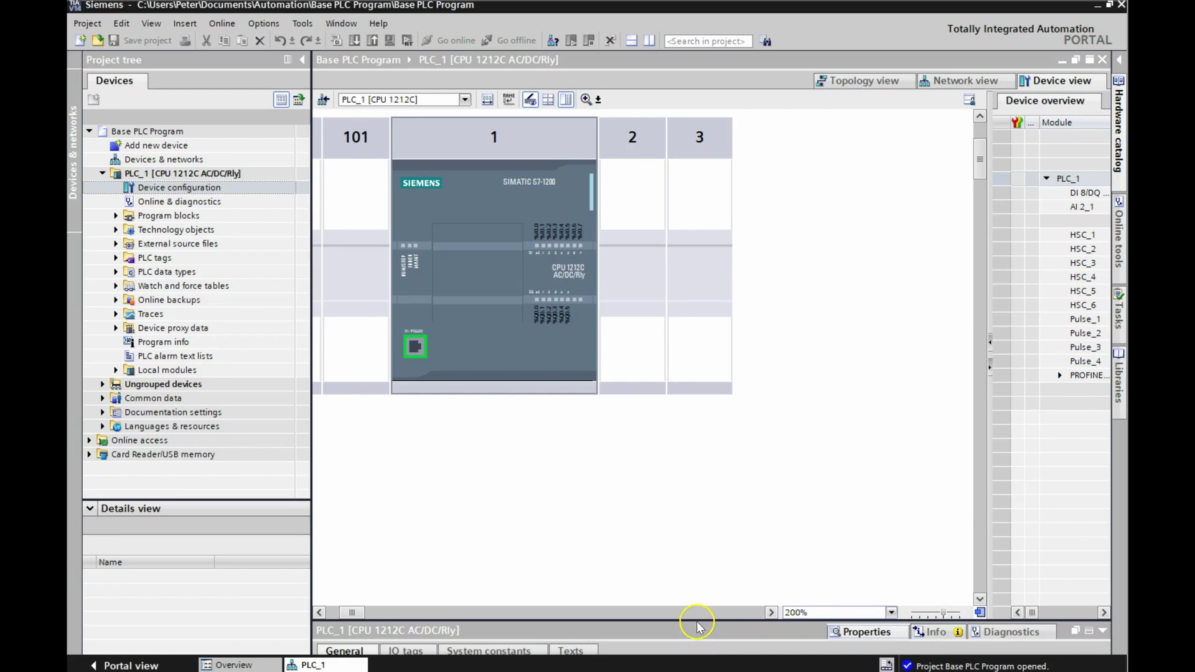
pyautogui.moveTo(697, 620); pyautogui.dragTo(694, 404)
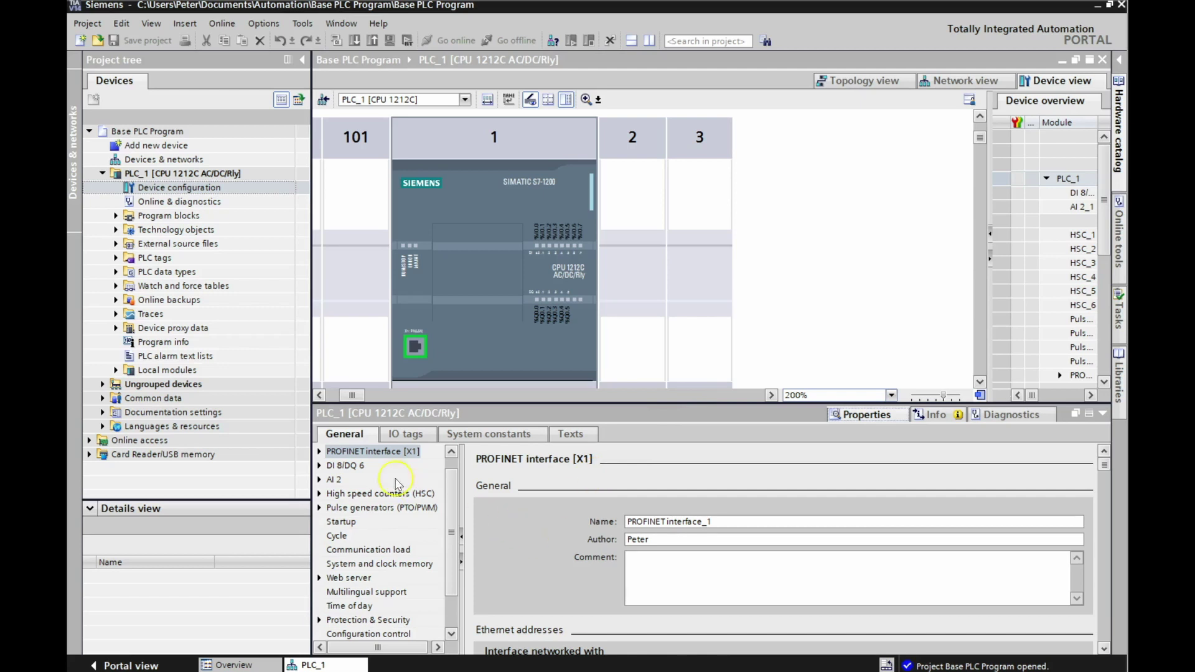
pyautogui.click(344, 454)
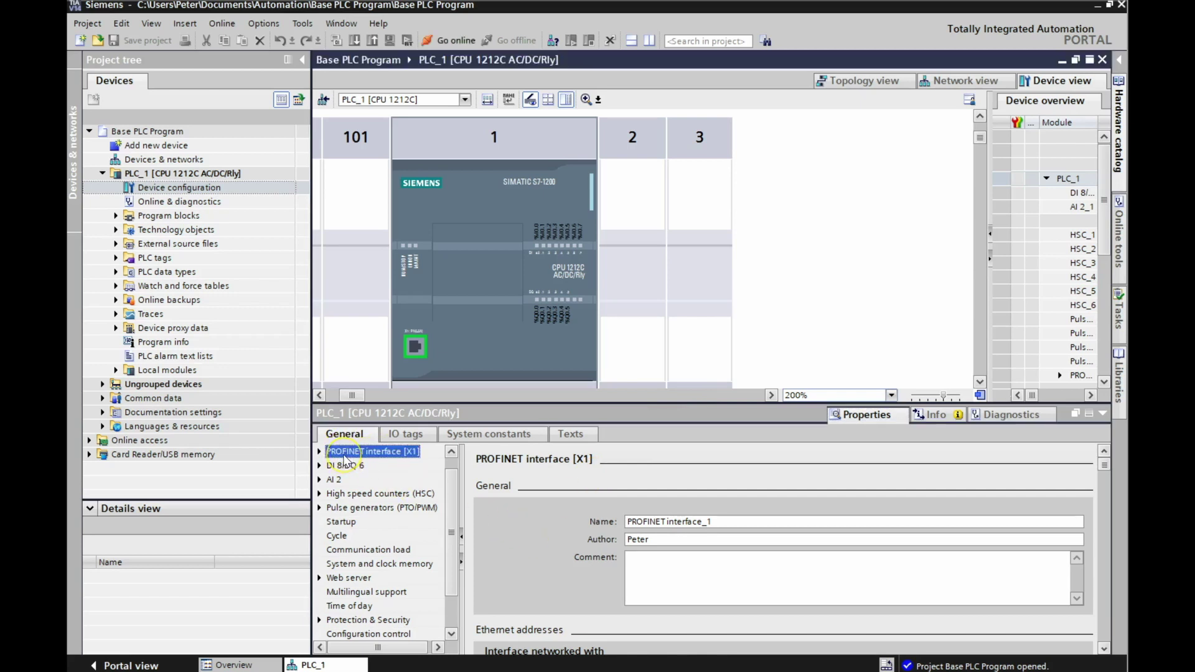
pyautogui.scroll(-4, 573, 526)
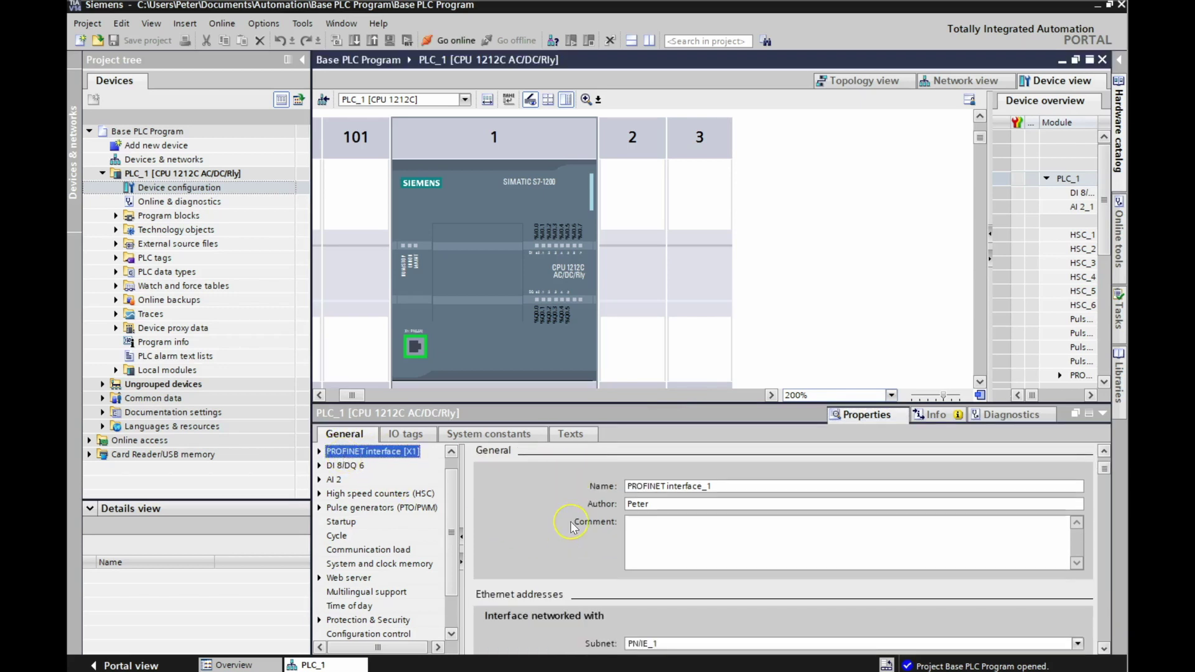
pyautogui.scroll(-3, 572, 527)
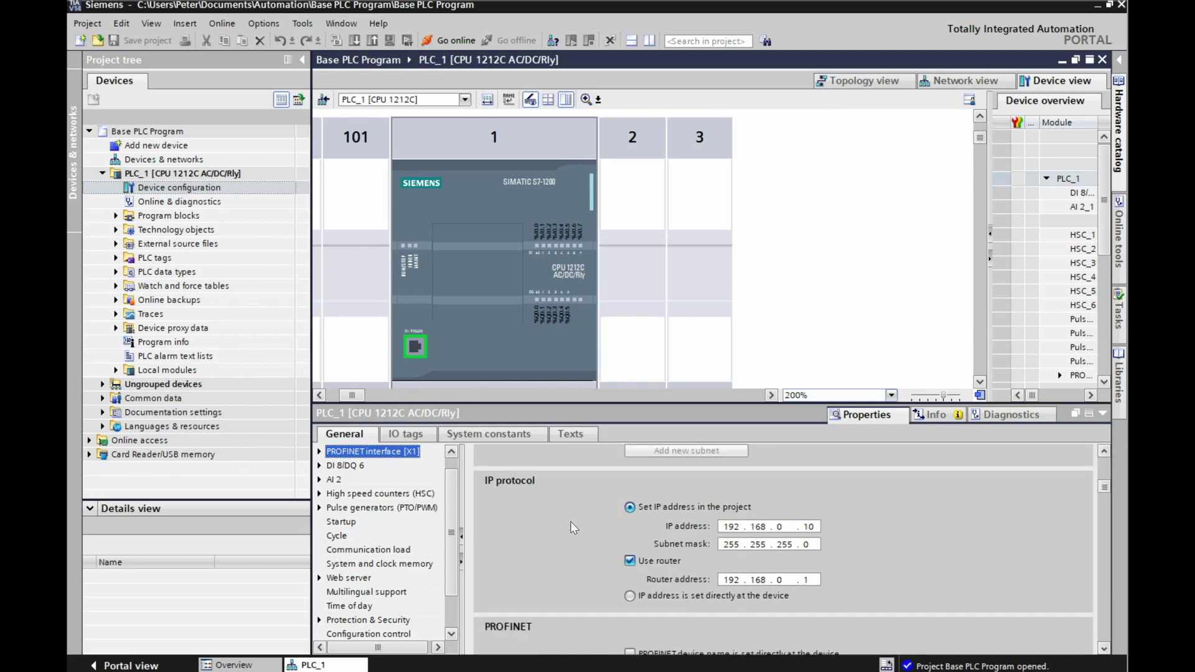
# Turn the Use router option off and back on in PLC_1's IP protocol settings.
pyautogui.click(629, 561)
pyautogui.click(597, 560)
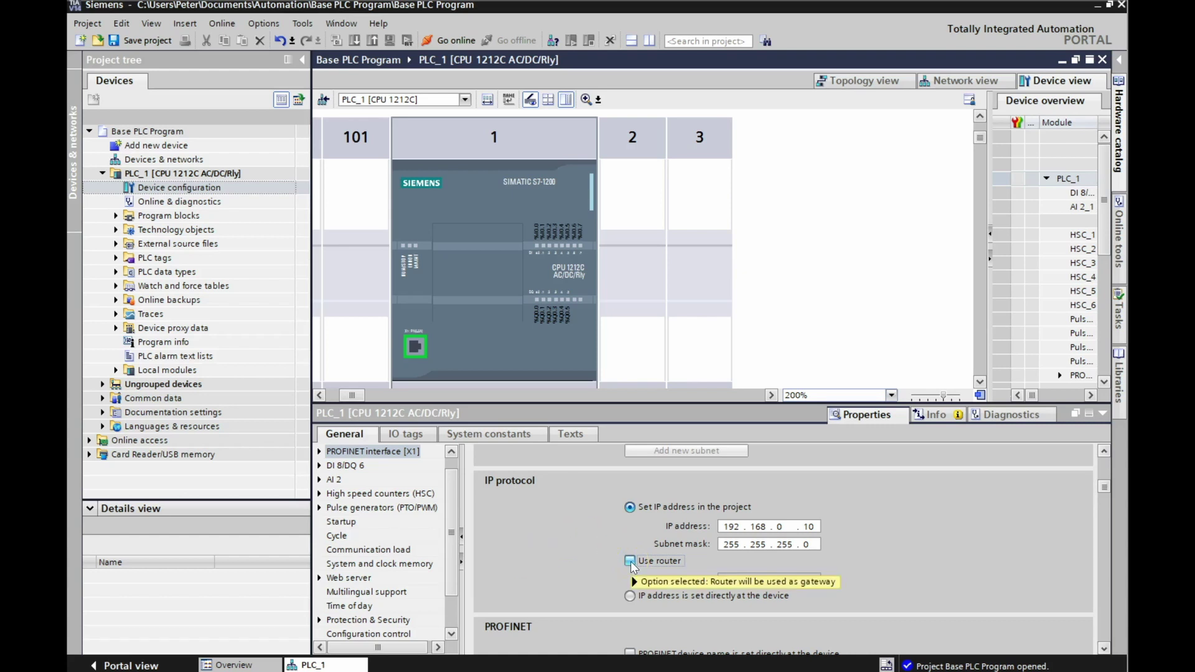
pyautogui.moveTo(629, 562)
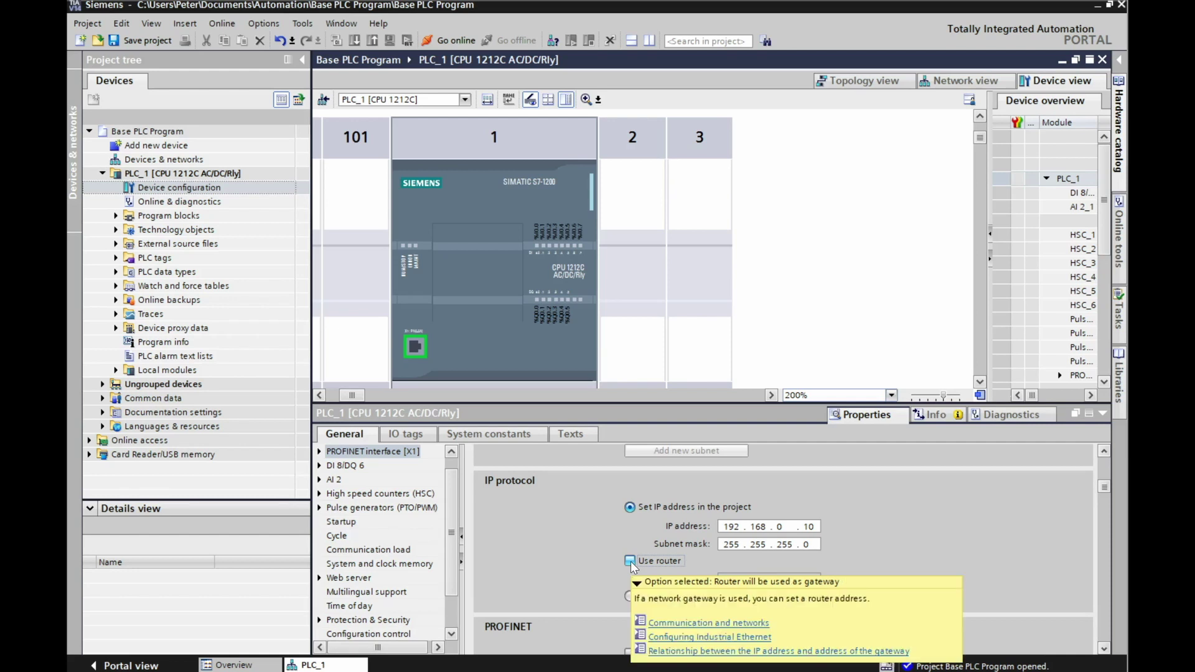
pyautogui.click(631, 562)
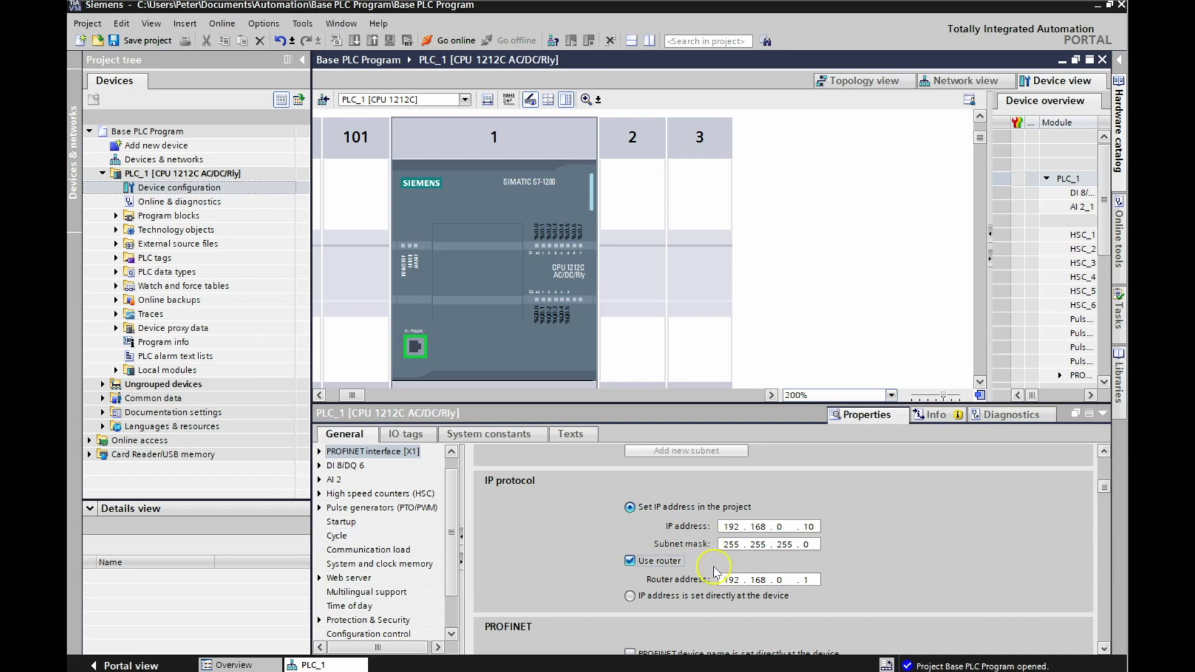
pyautogui.click(685, 533)
pyautogui.click(884, 513)
# Download the hardware configuration to PLC_1 and finish loading with all modules started.
pyautogui.rightClick(472, 211)
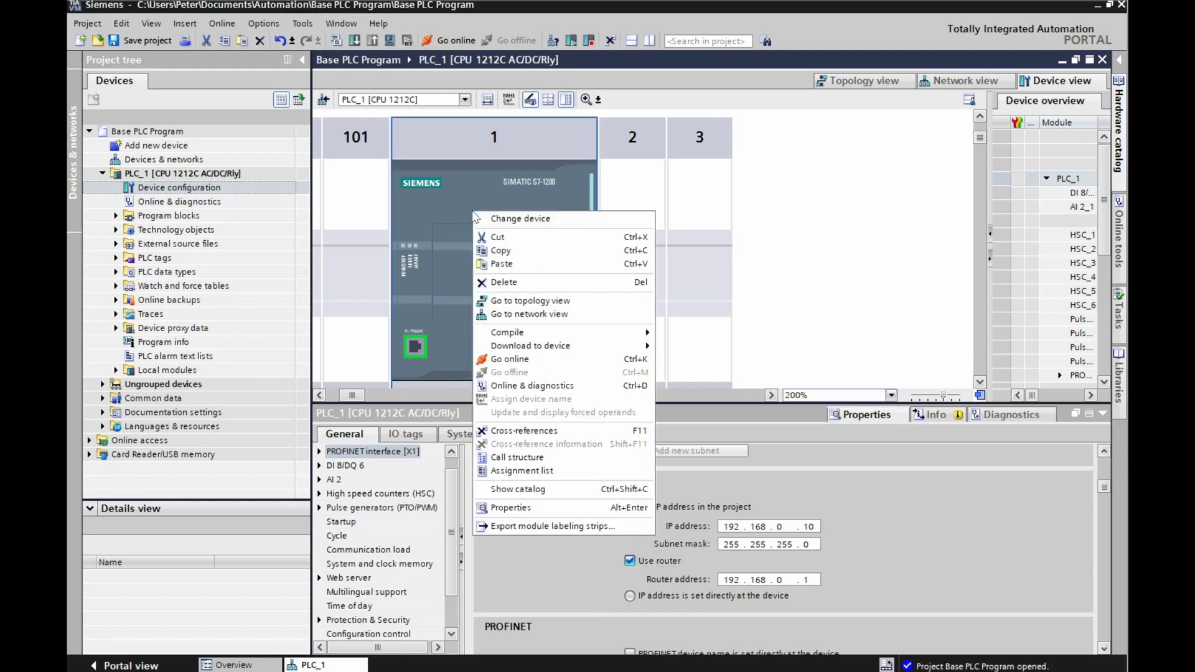
pyautogui.moveTo(554, 346)
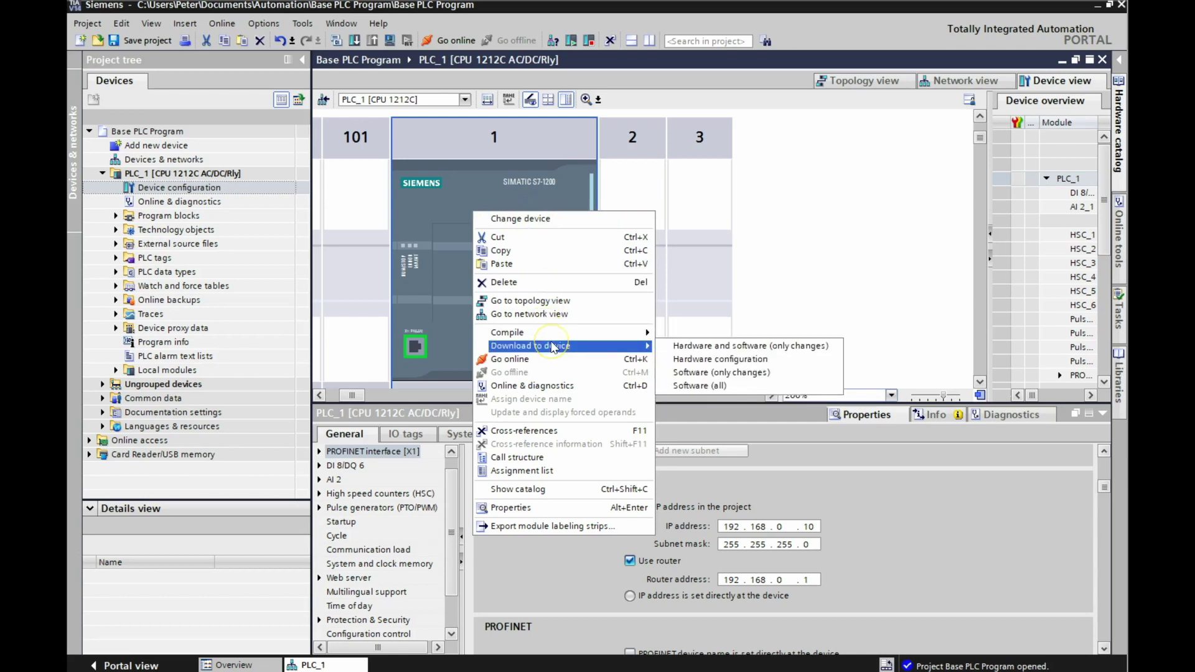
pyautogui.click(715, 366)
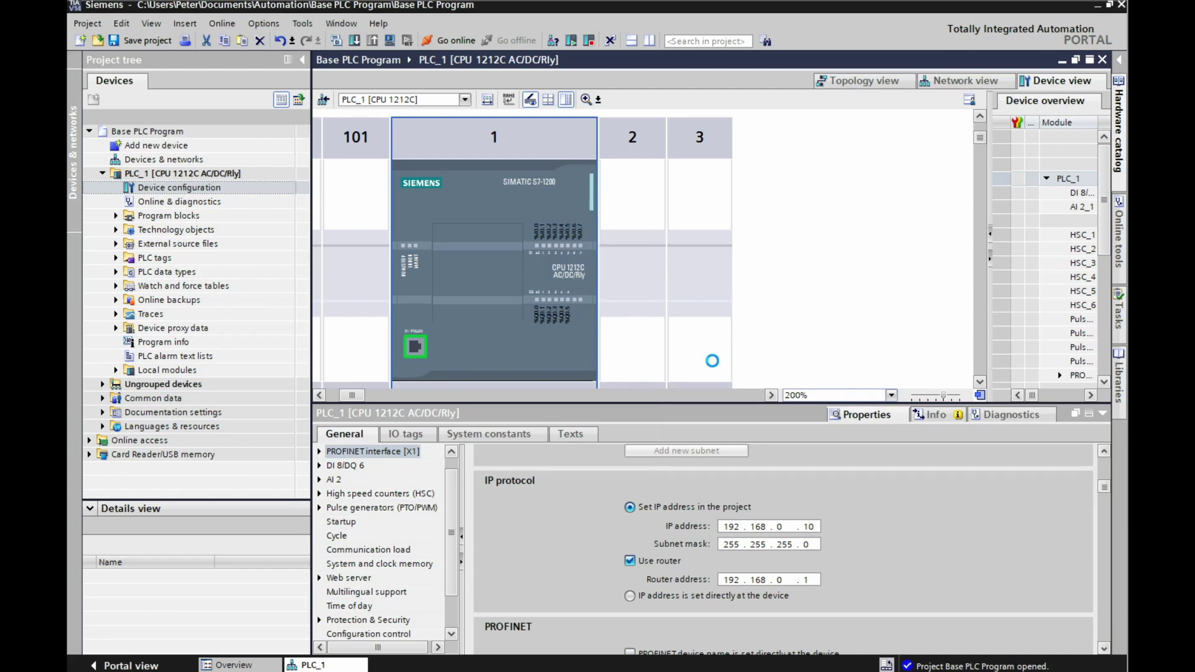
pyautogui.click(649, 533)
pyautogui.click(594, 478)
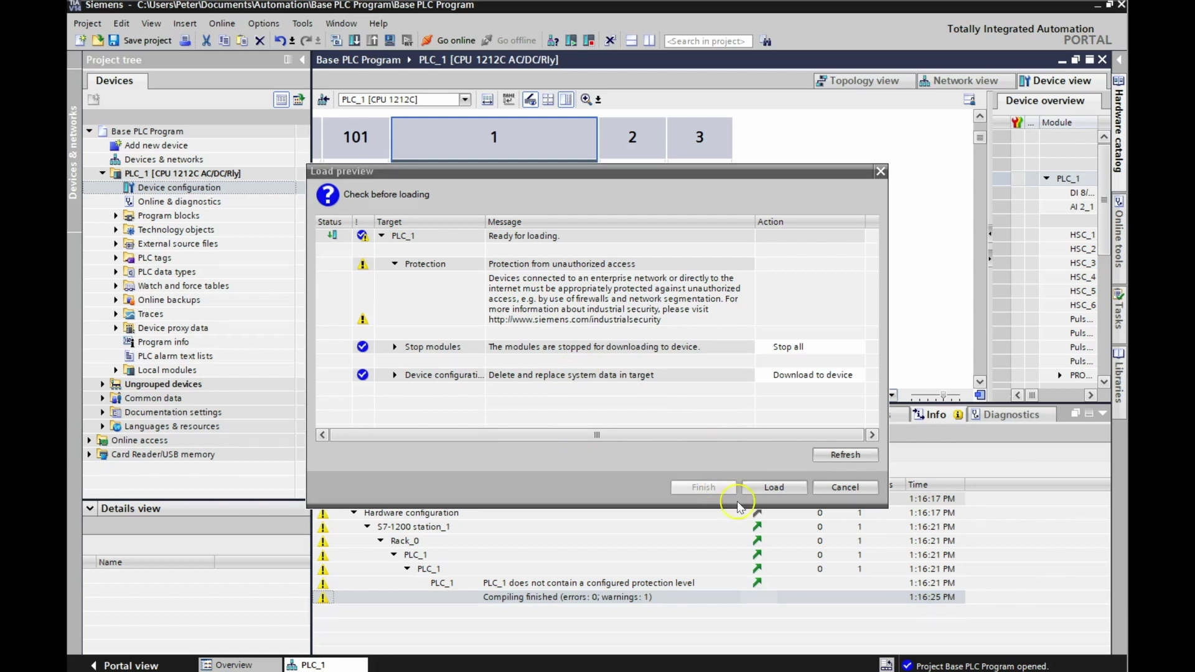
pyautogui.click(772, 487)
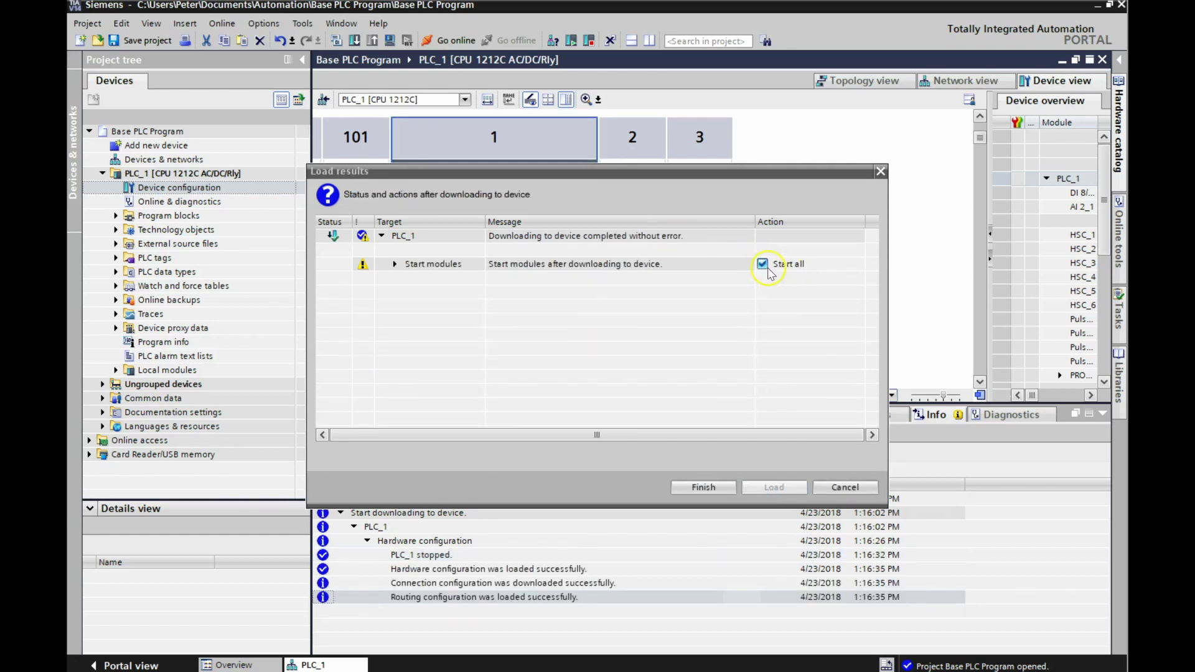
pyautogui.click(706, 486)
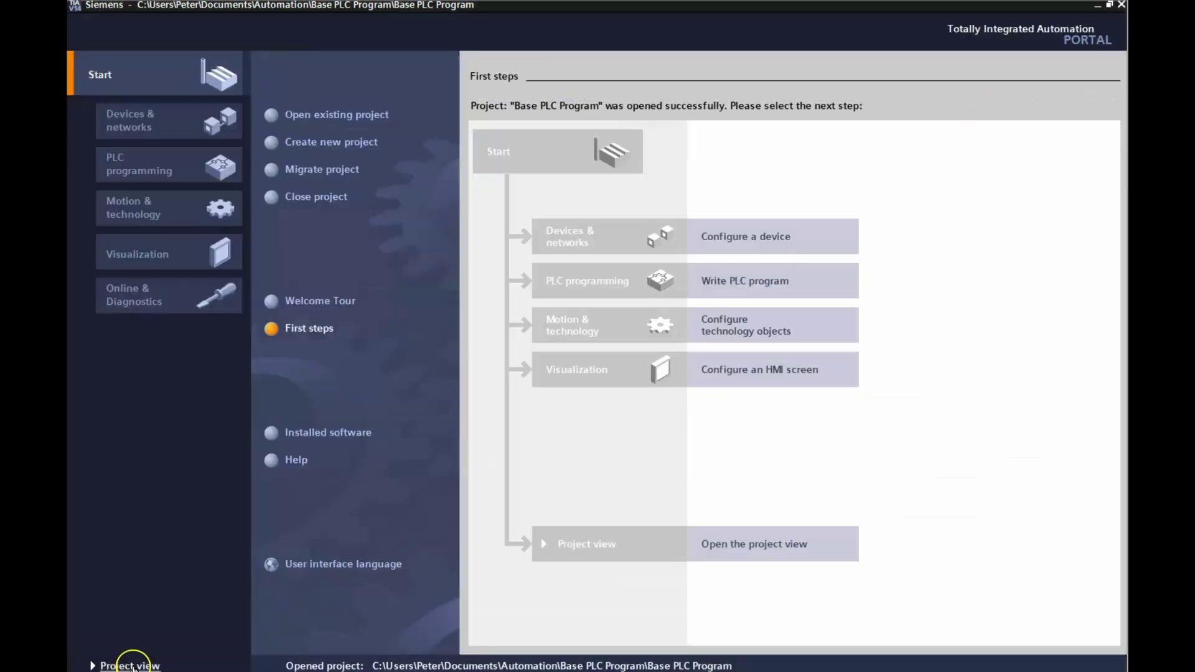
# Add the 4" KTP400 Basic HMI 6AV2 123-2DB03-0AX0 as HMI_1 and finish the device wizard without selecting a PLC.
pyautogui.click(133, 665)
pyautogui.click(138, 128)
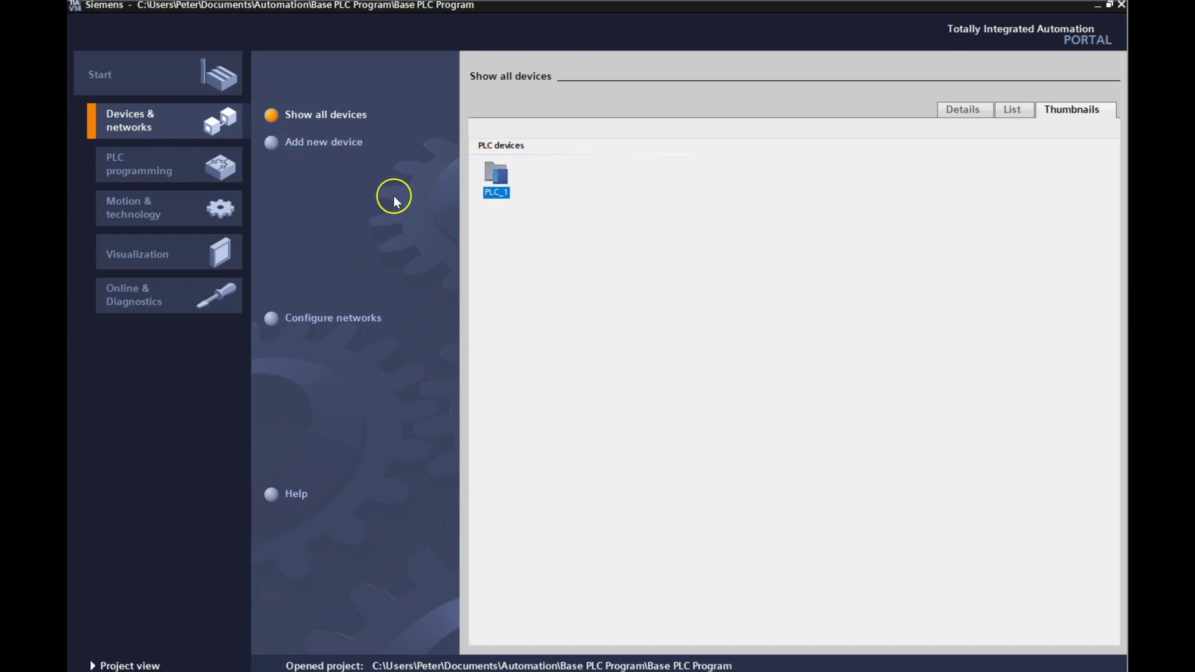
pyautogui.click(296, 143)
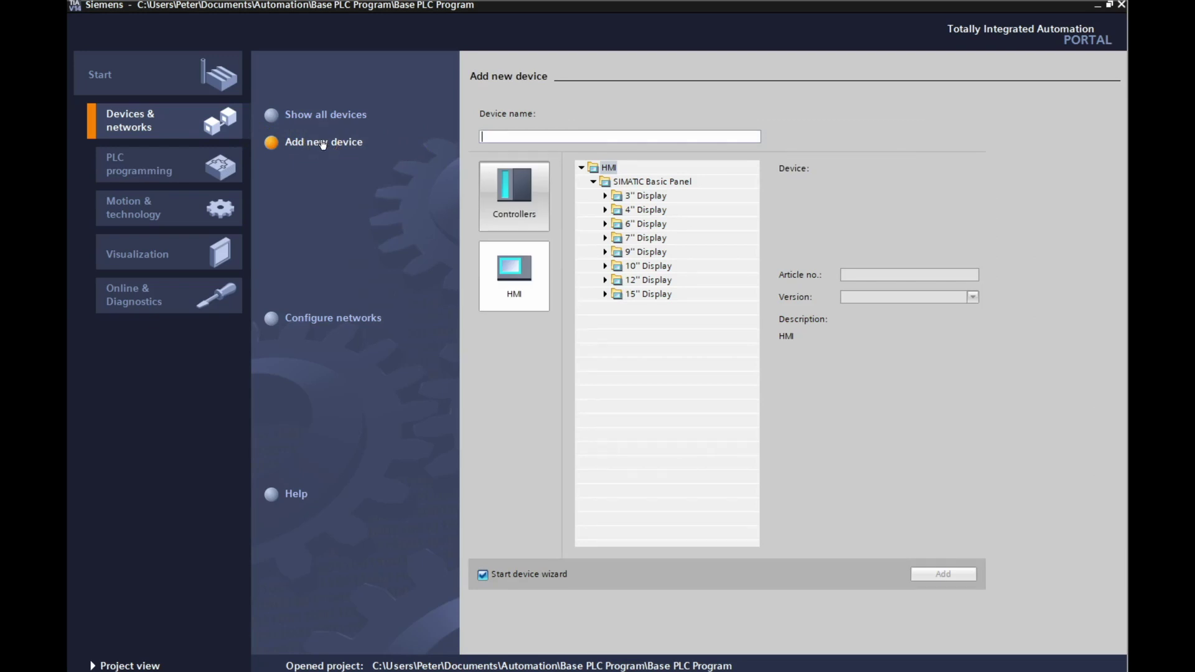
pyautogui.click(605, 210)
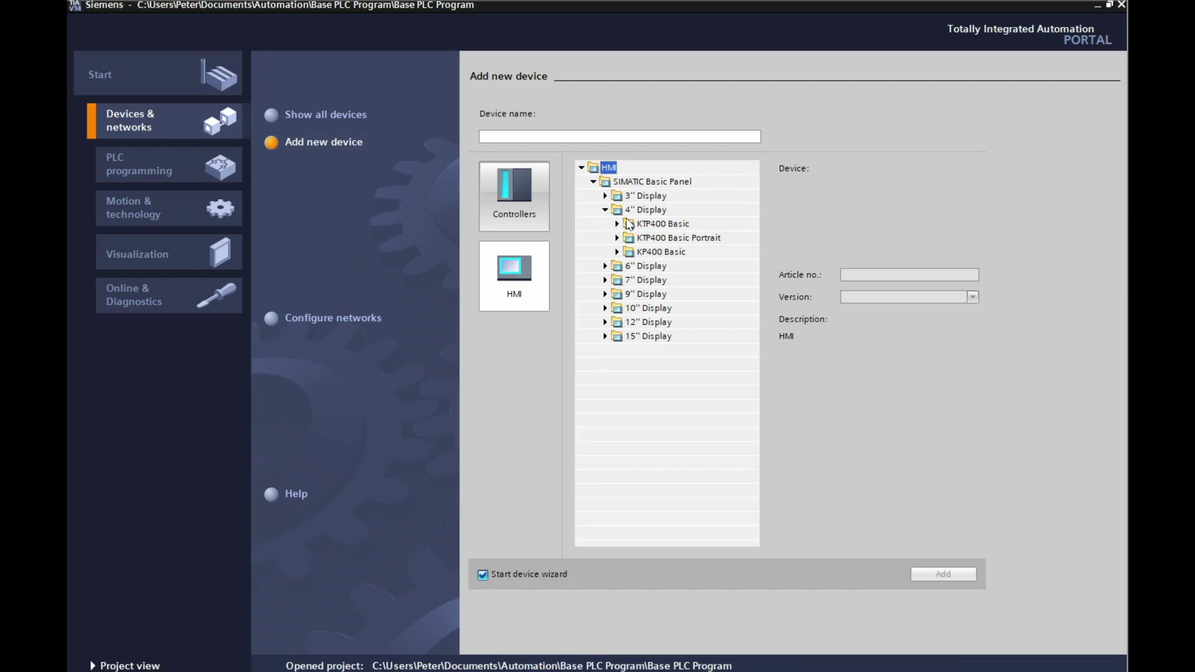
pyautogui.click(618, 227)
pyautogui.click(618, 225)
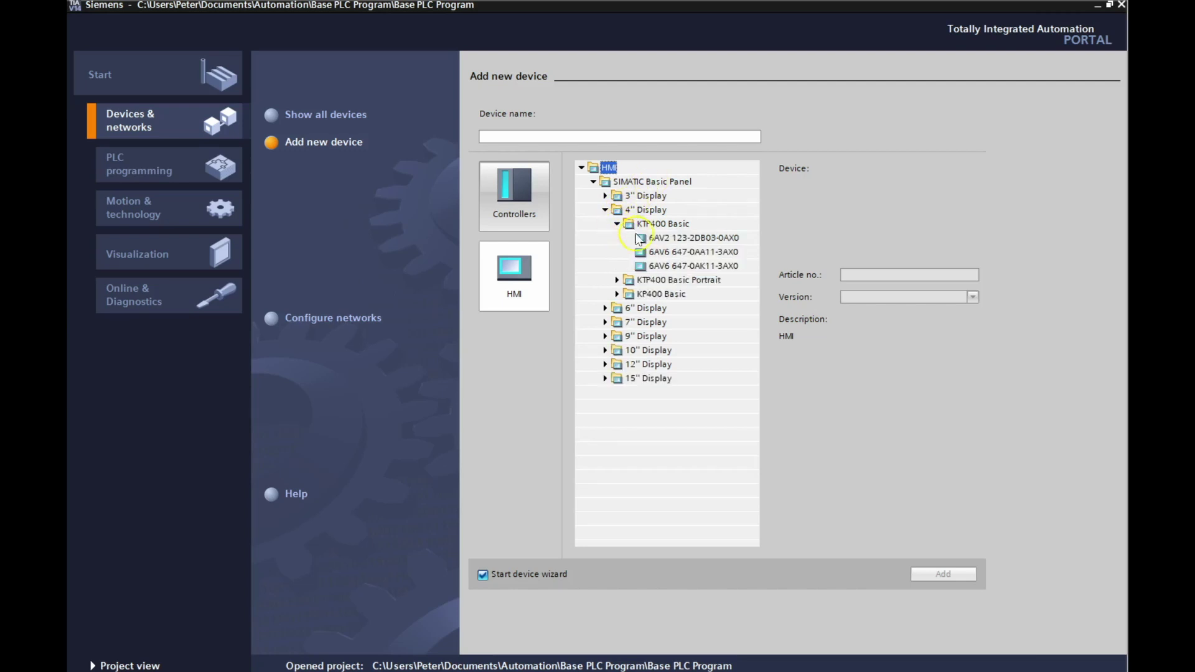
pyautogui.click(688, 241)
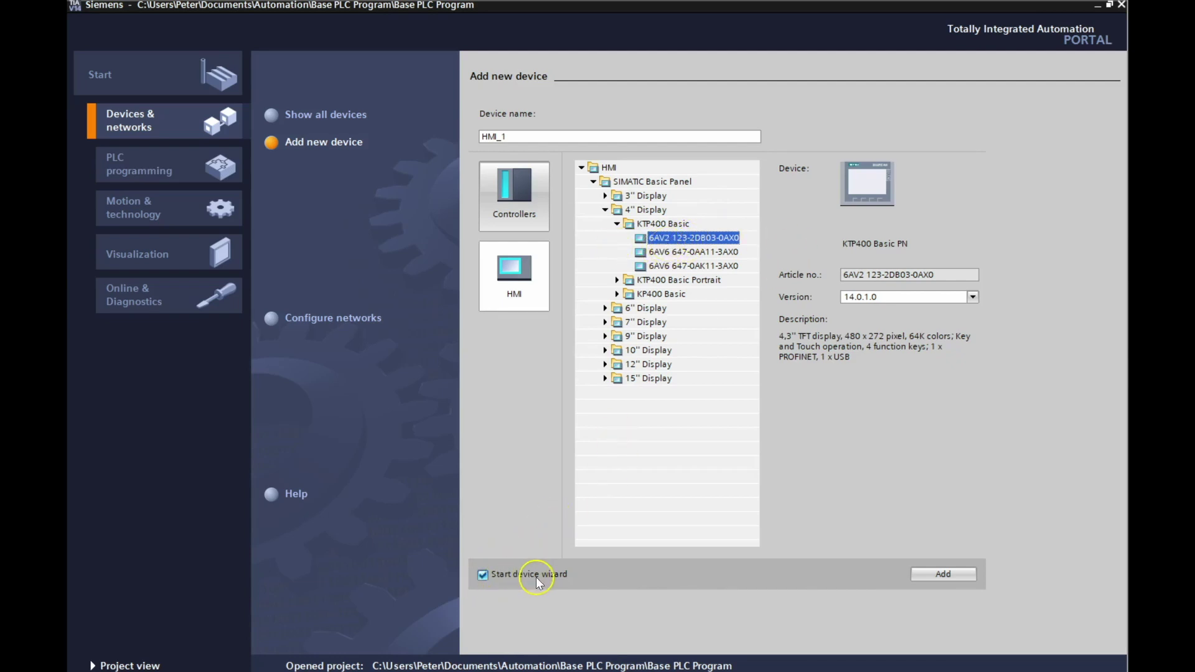
pyautogui.click(931, 583)
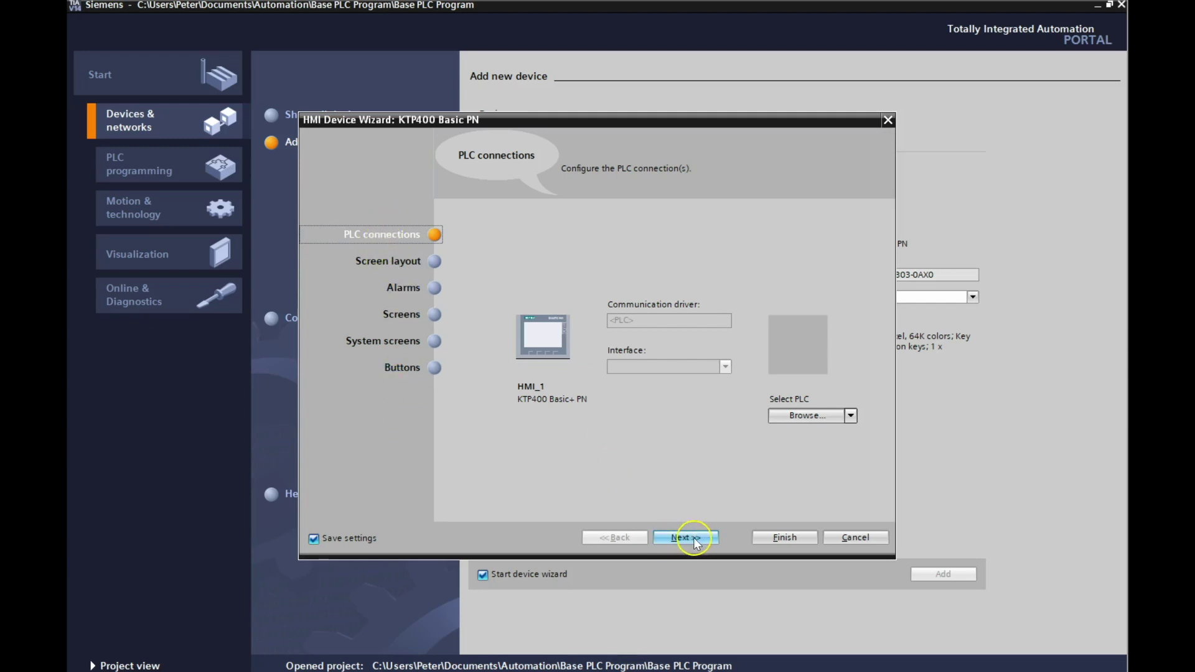
pyautogui.click(756, 545)
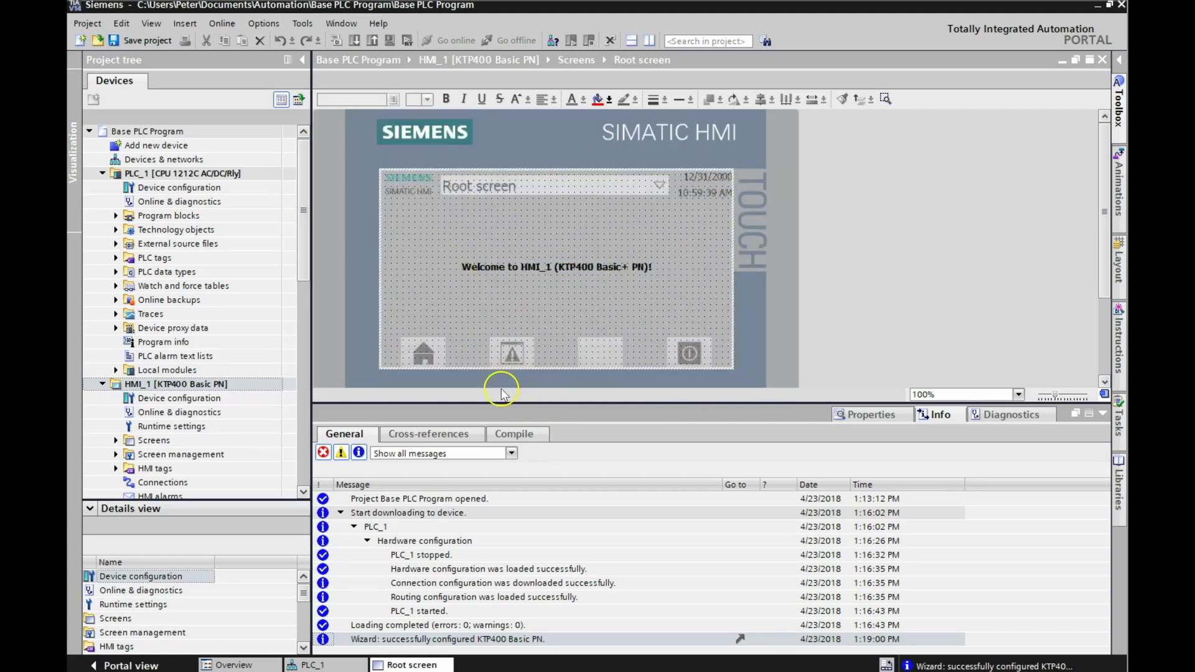
# Open HMI_1's device configuration and show the PROFINET Interface [X1] properties of the KTP400 Basic PN.
pyautogui.click(322, 665)
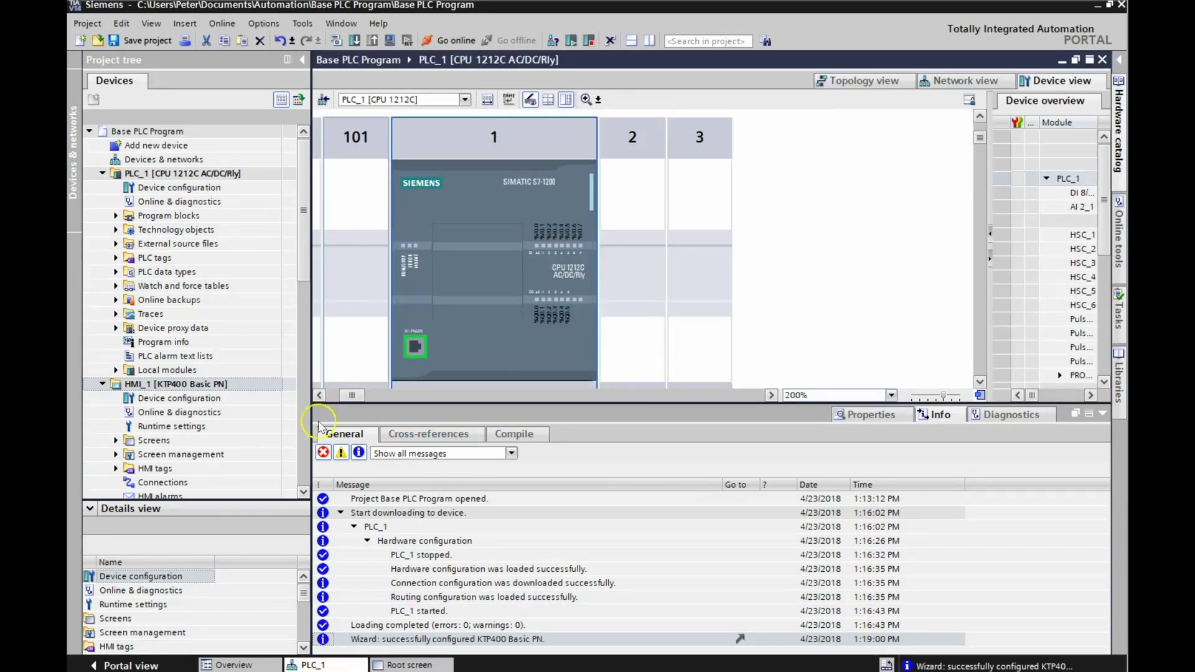
pyautogui.click(411, 664)
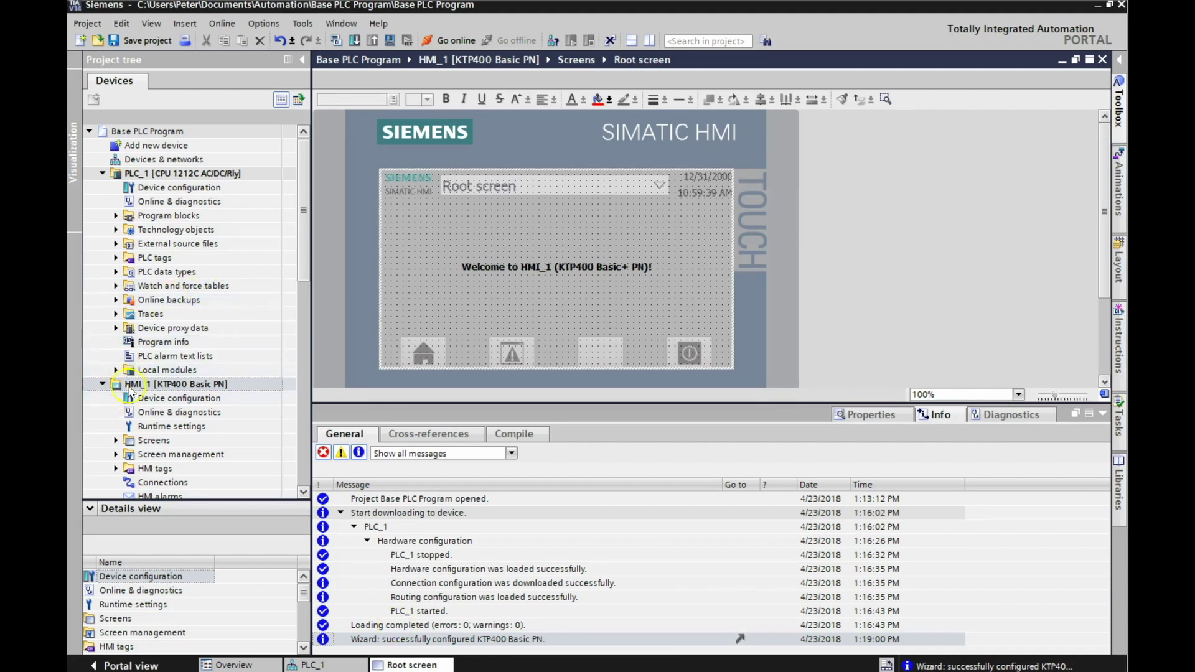
pyautogui.click(104, 385)
pyautogui.click(103, 385)
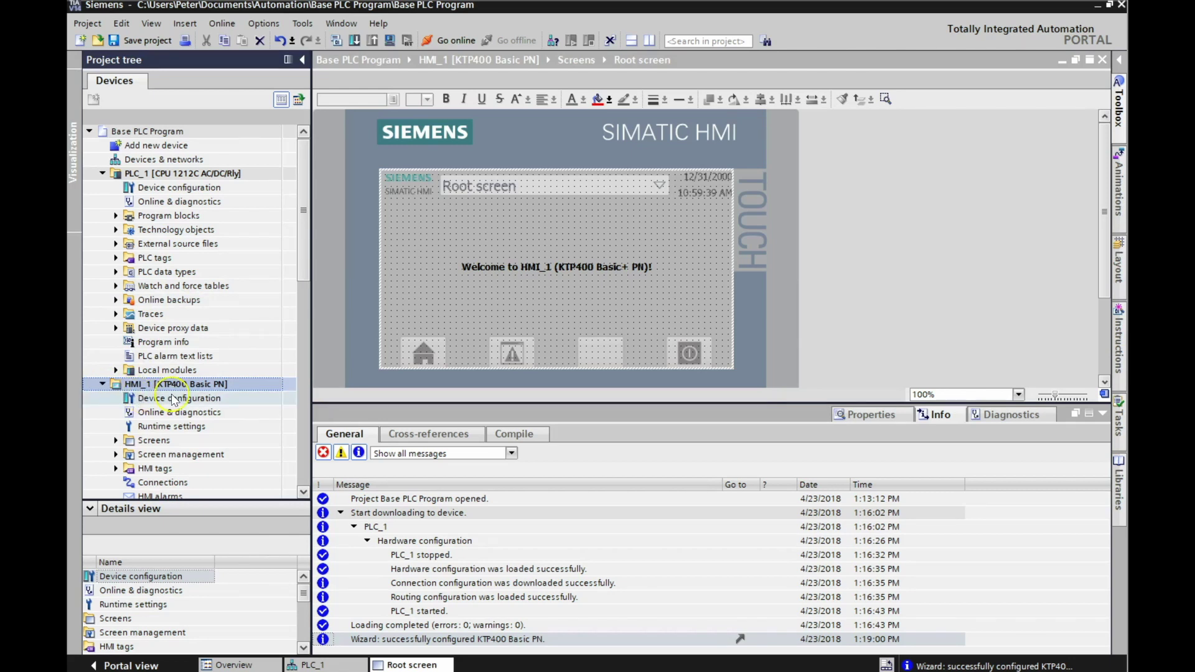
pyautogui.doubleClick(178, 399)
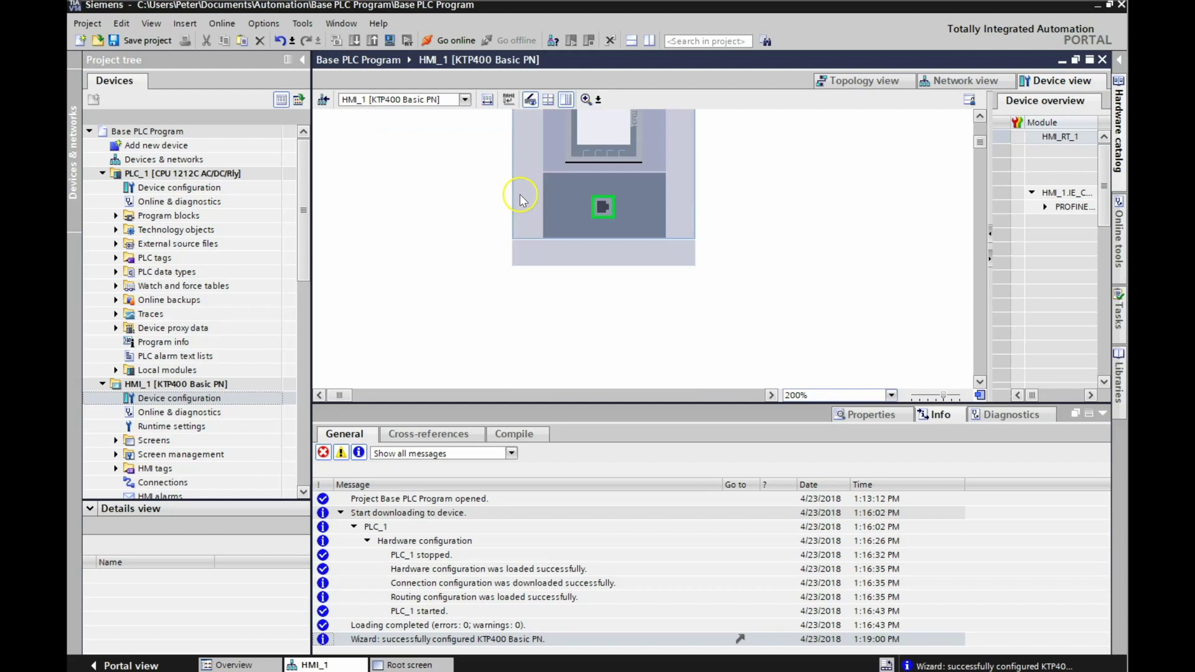
pyautogui.click(571, 146)
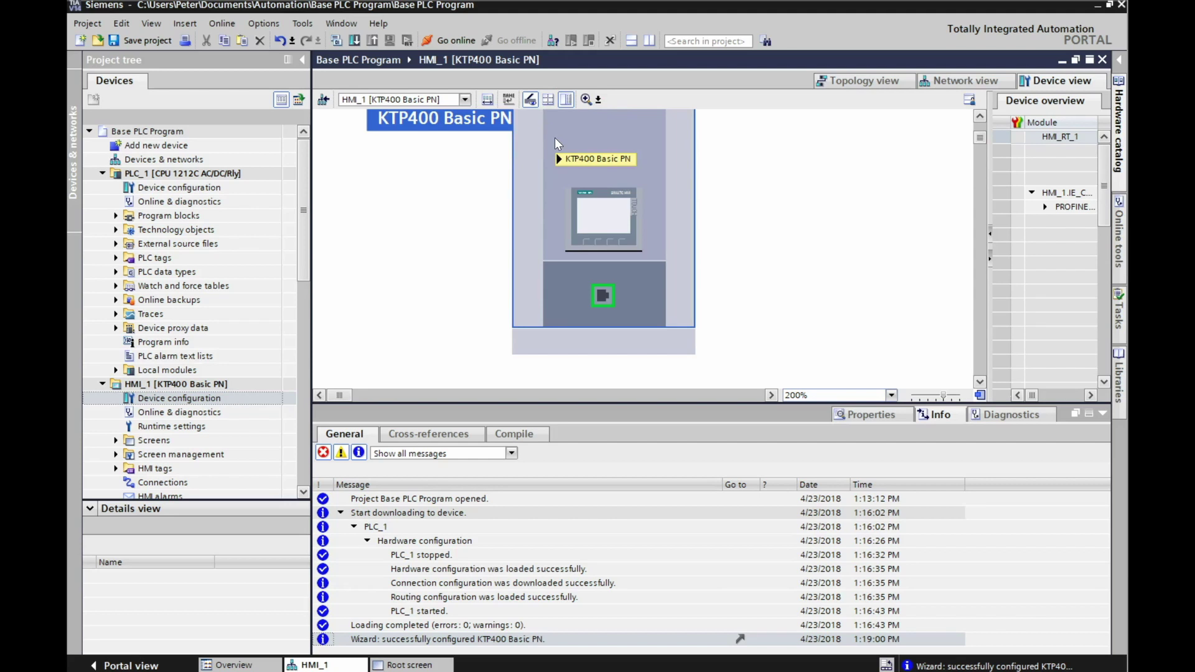
pyautogui.click(537, 167)
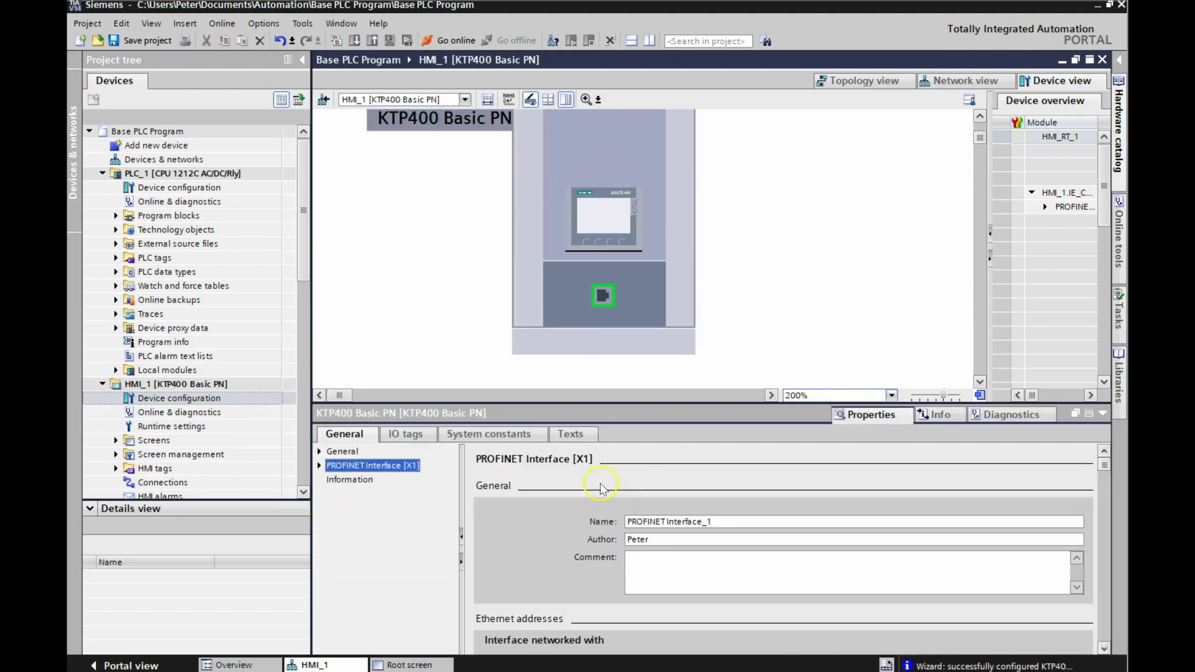
# Set HMI_1's IP address to 192.168.0.12 in the IP protocol settings and enable Use router.
pyautogui.scroll(-1, 516, 514)
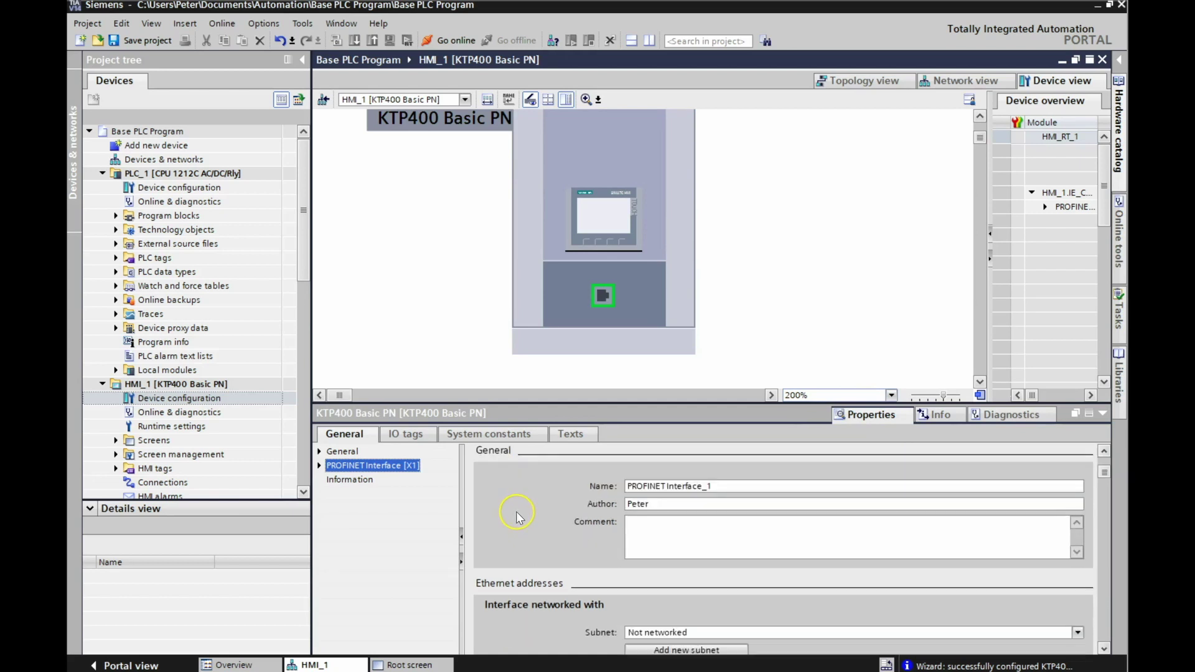
pyautogui.scroll(-5, 517, 515)
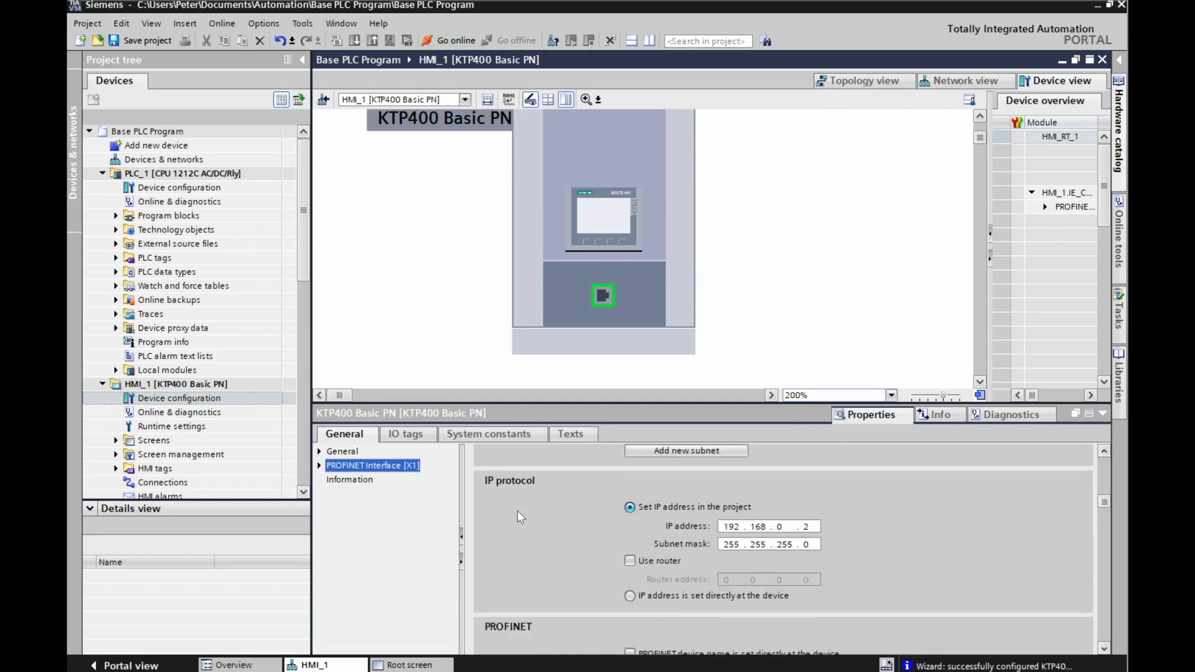
pyautogui.scroll(1, 518, 514)
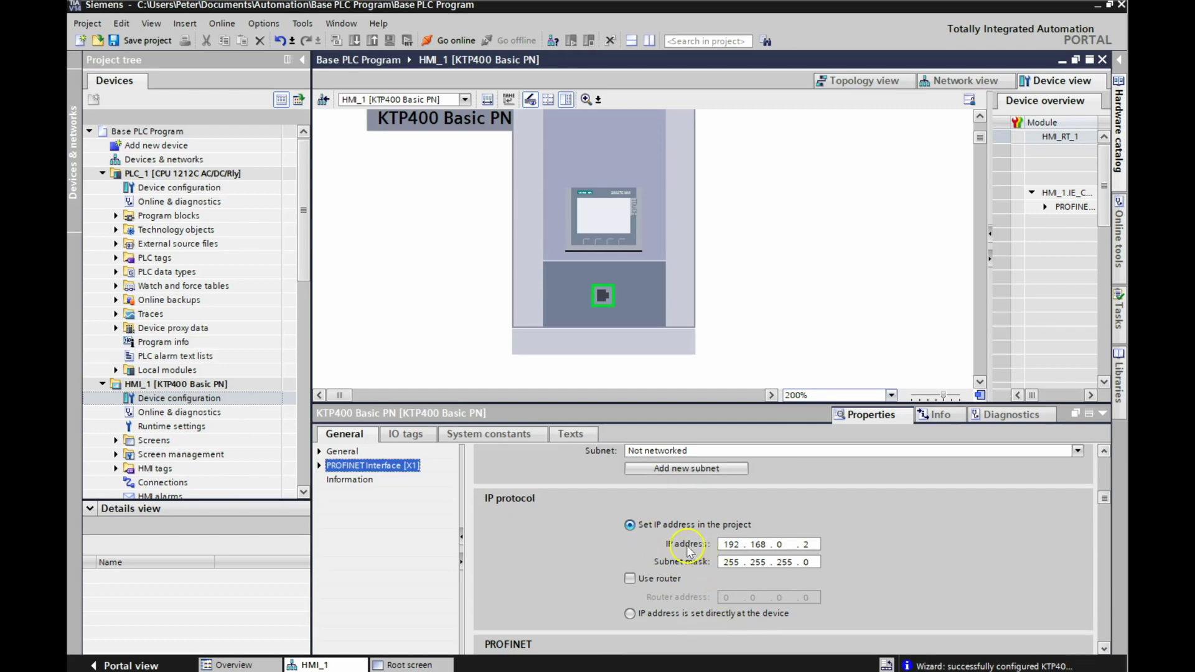
pyautogui.doubleClick(804, 544)
pyautogui.write('1')
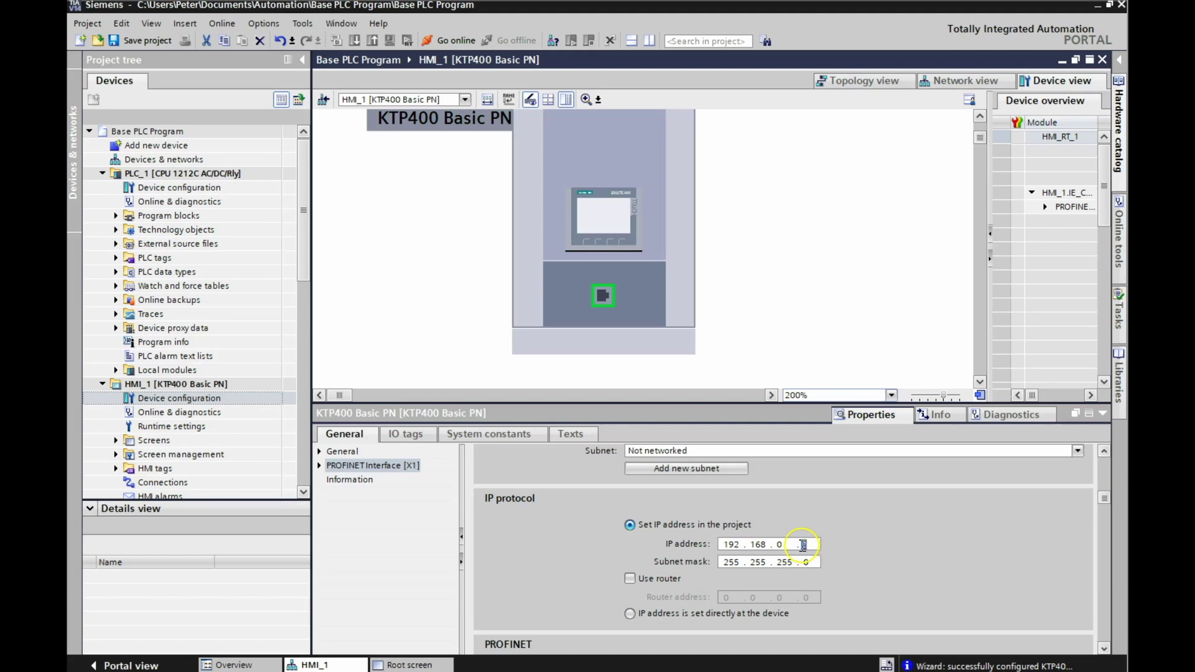
pyautogui.write('2')
pyautogui.click(631, 579)
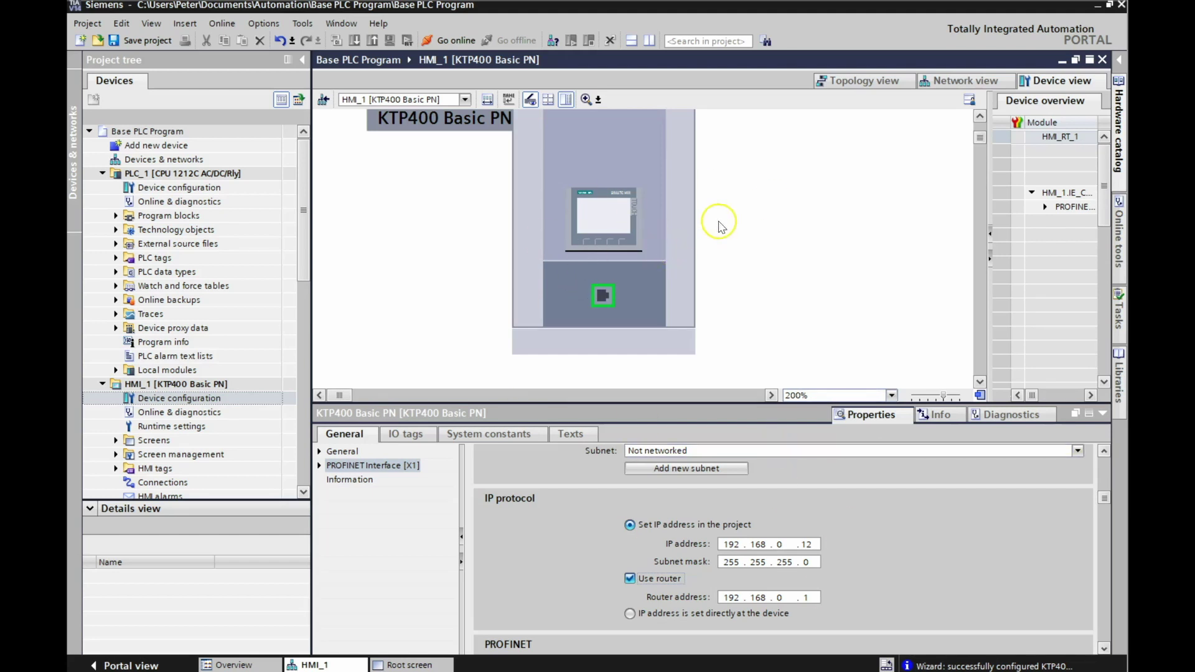
# Compile the KTP400 Basic PN with the Hardware (rebuild all) option.
pyautogui.click(572, 155)
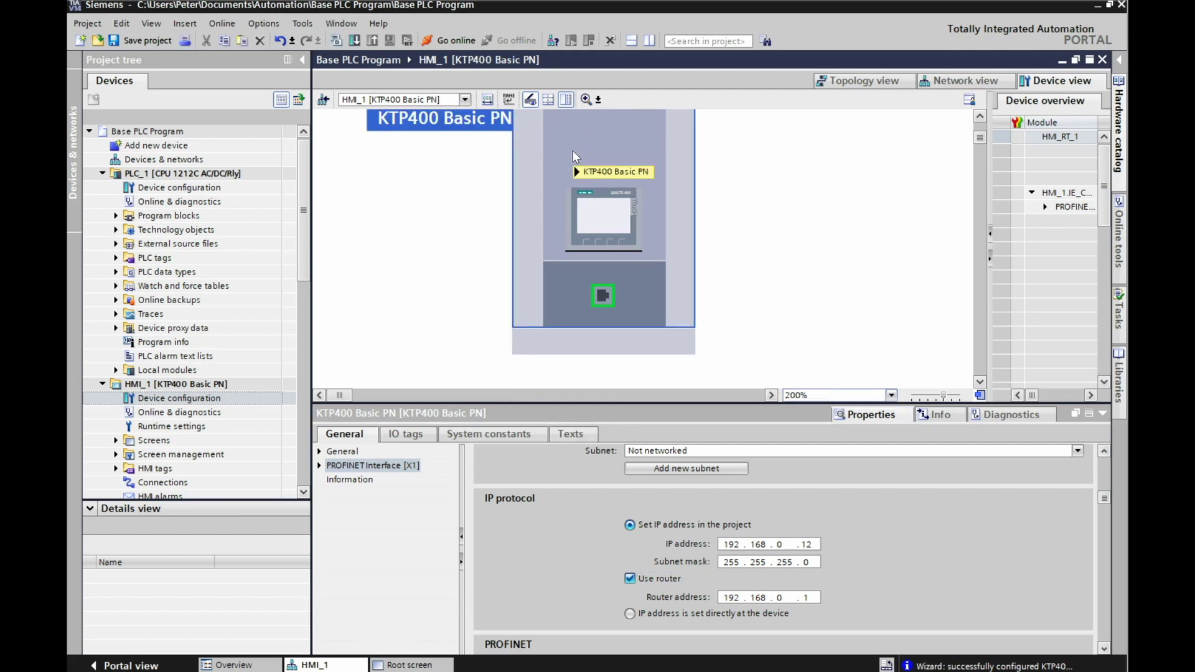
pyautogui.rightClick(582, 143)
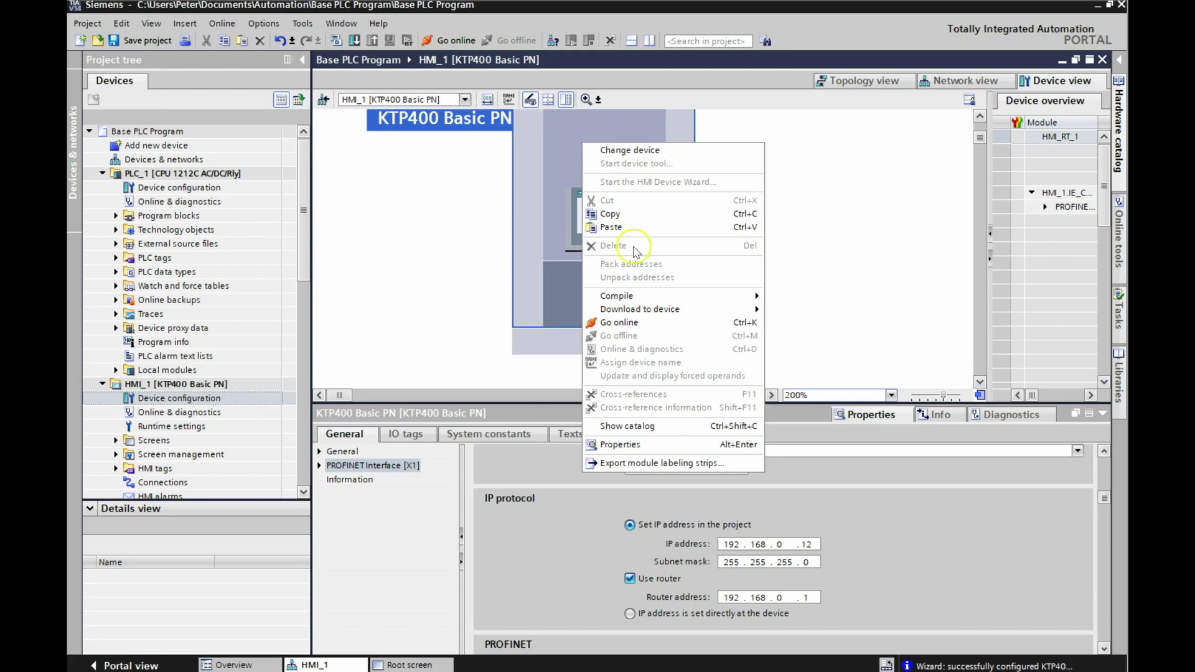
pyautogui.moveTo(643, 300)
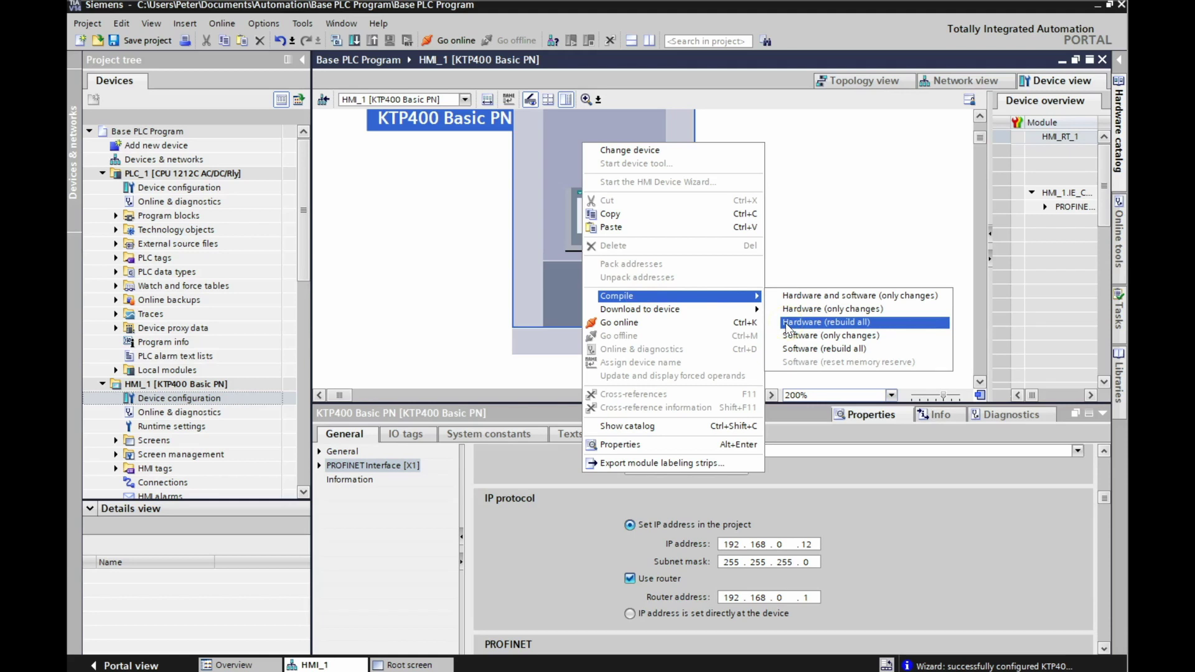
pyautogui.click(827, 321)
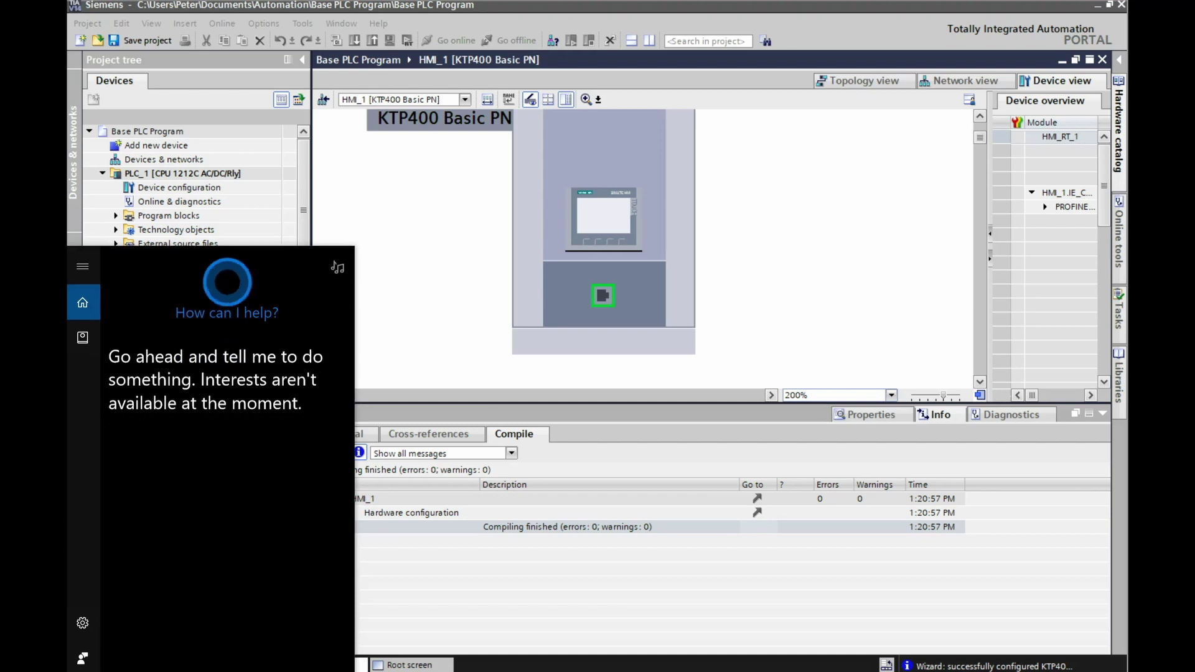
# Switch to the Windows Control Panel and show the Network and Sharing Center.
pyautogui.write('con')
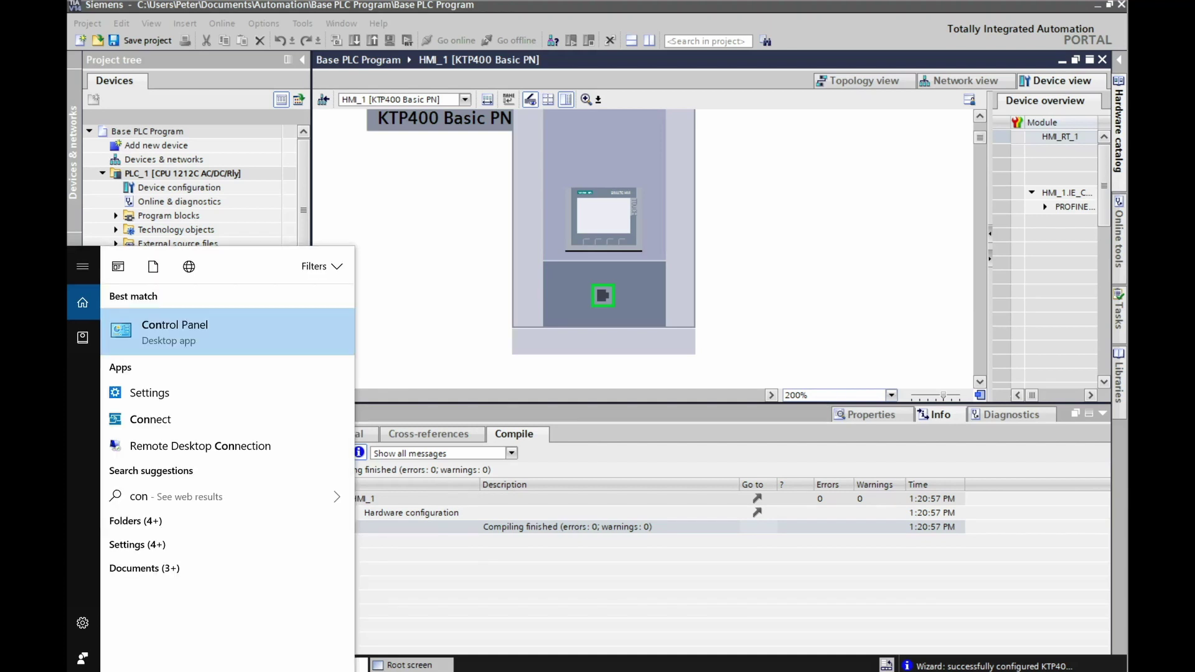
pyautogui.click(177, 327)
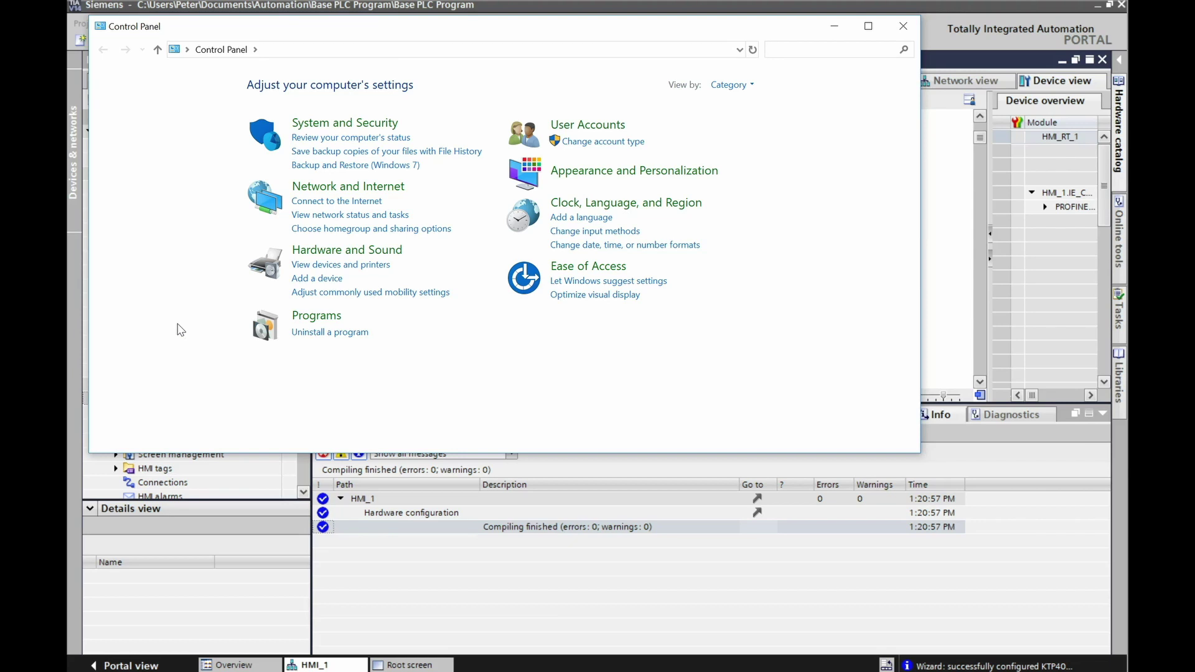
pyautogui.click(353, 188)
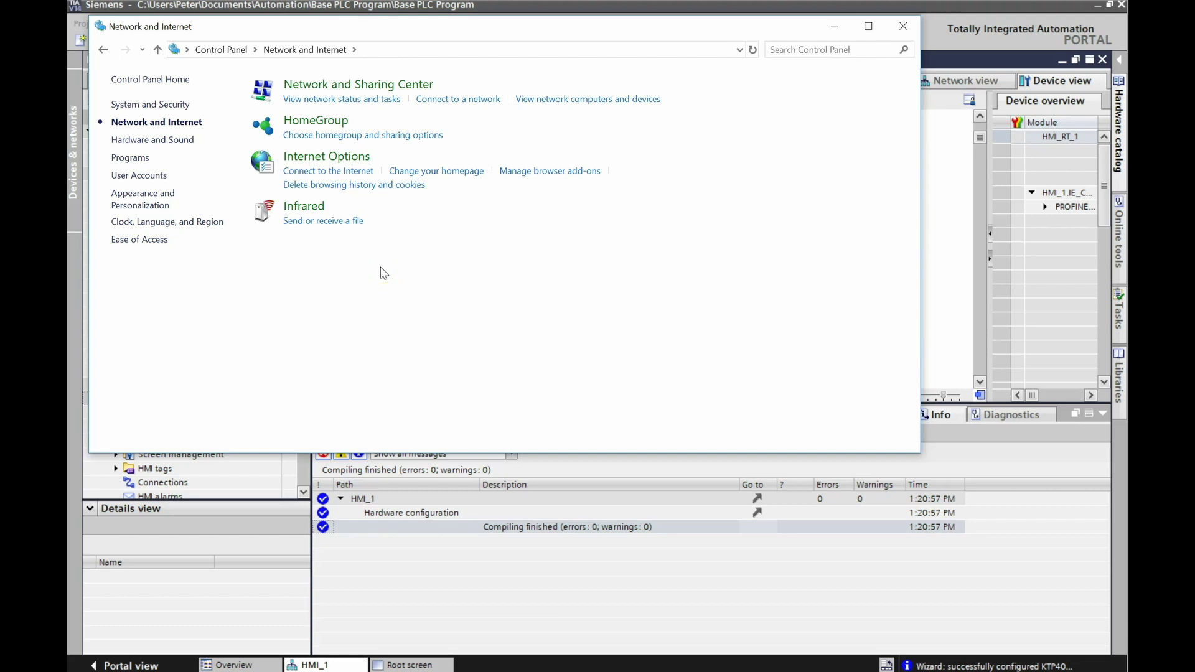
pyautogui.click(367, 89)
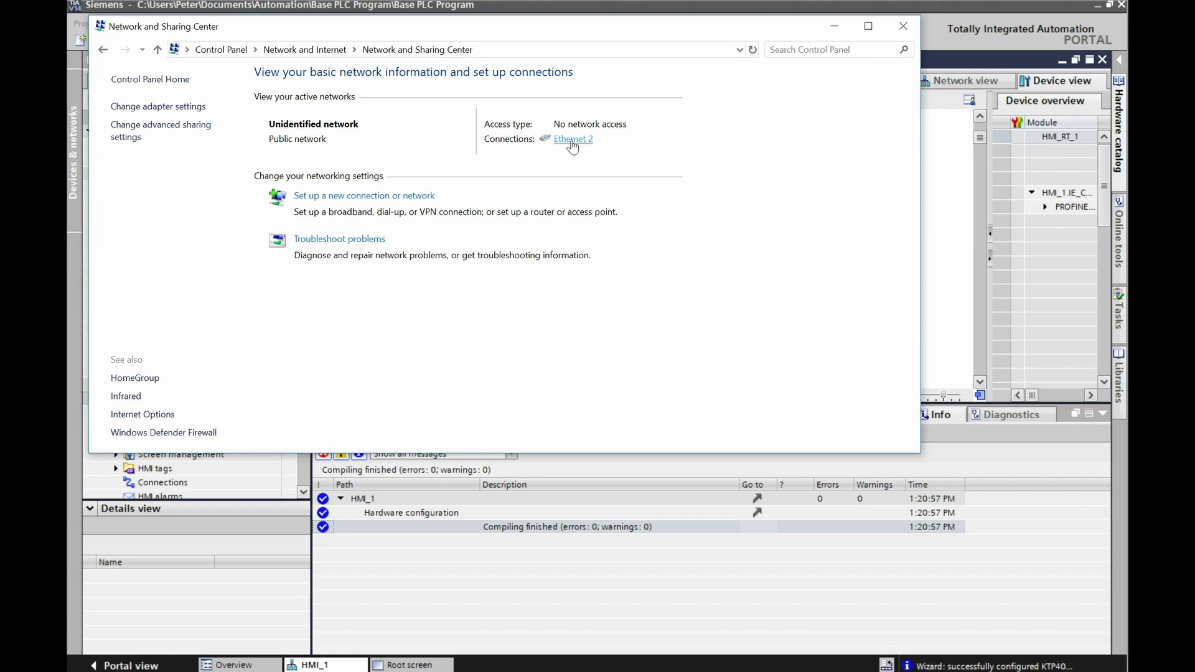
# Examine the Internet Protocol Version 4 (TCP/IPv4) settings of the Ethernet 2 connection and close all network windows.
pyautogui.click(569, 144)
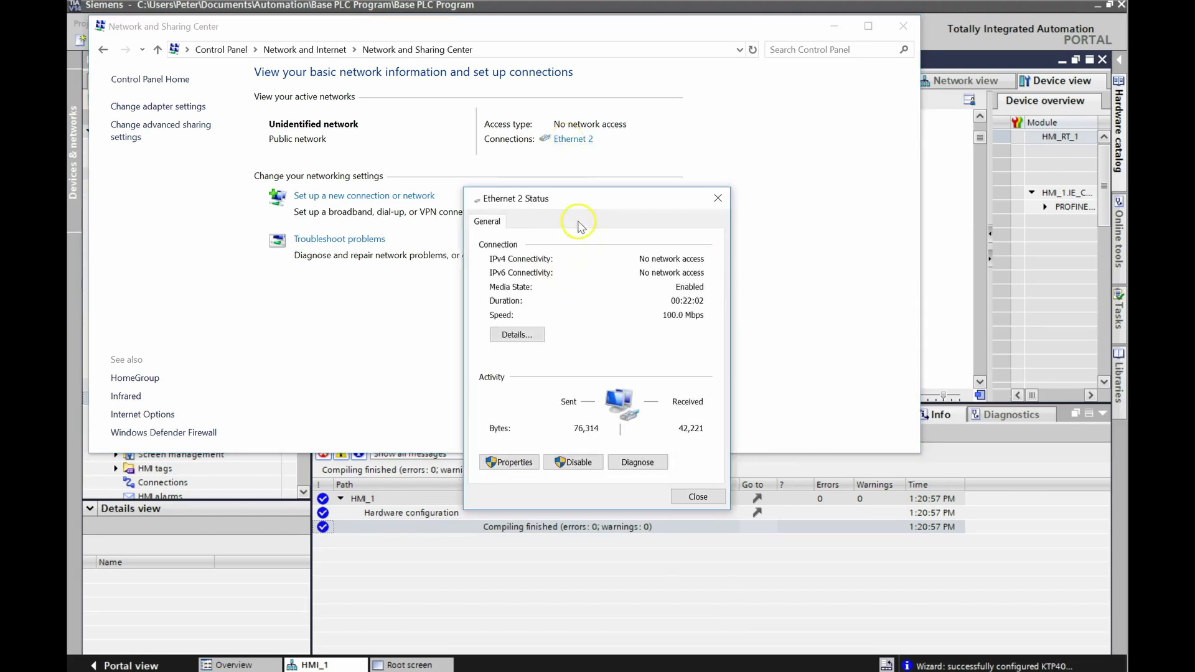
pyautogui.click(522, 465)
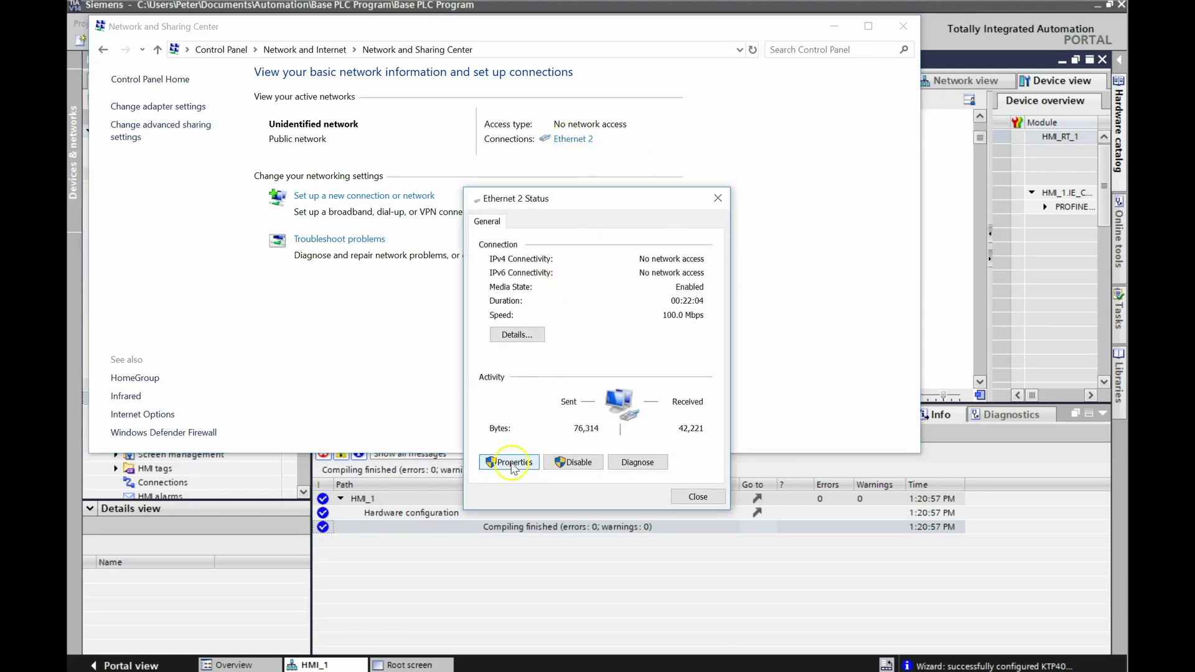
pyautogui.click(513, 463)
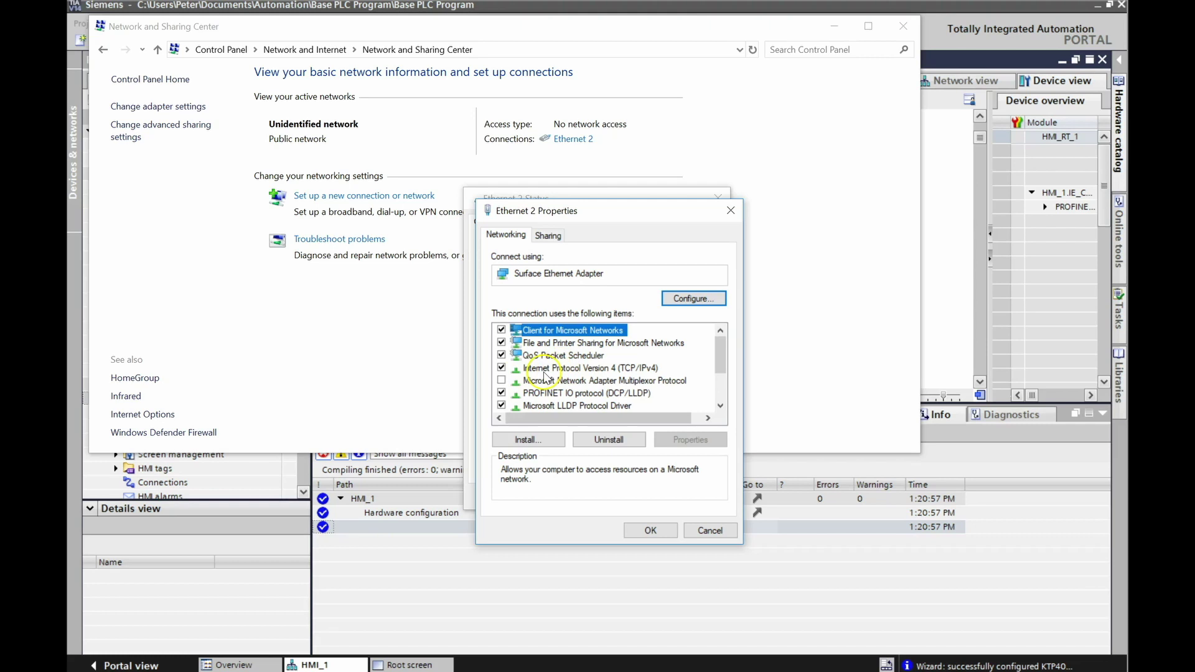
pyautogui.doubleClick(605, 369)
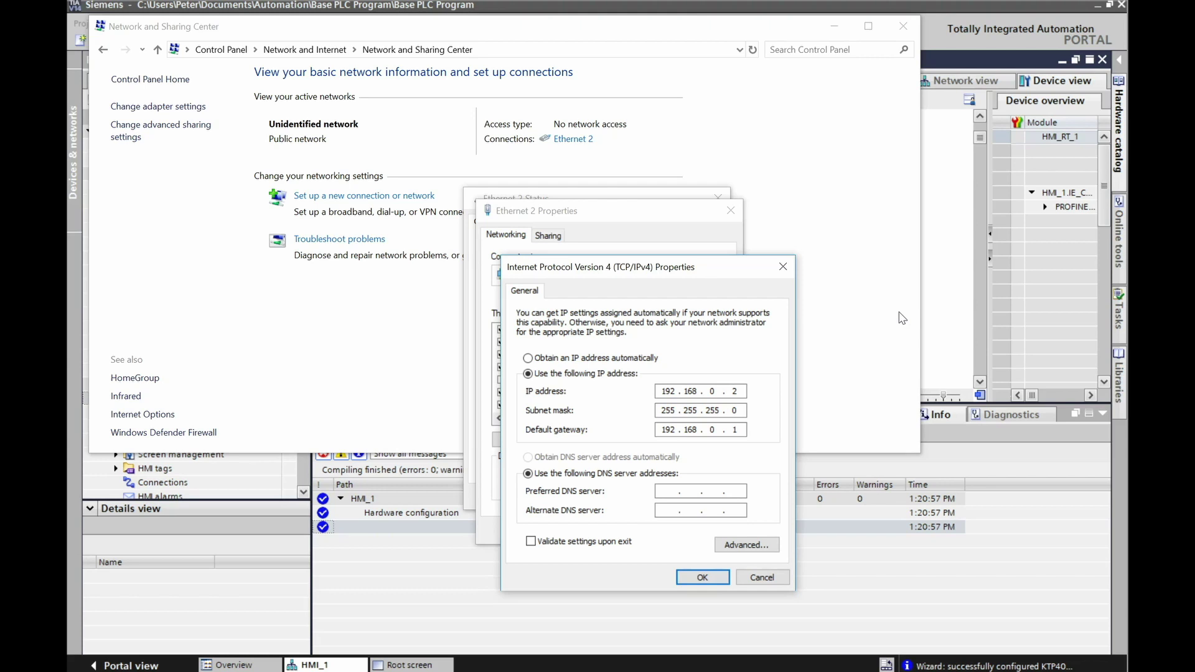
pyautogui.click(702, 577)
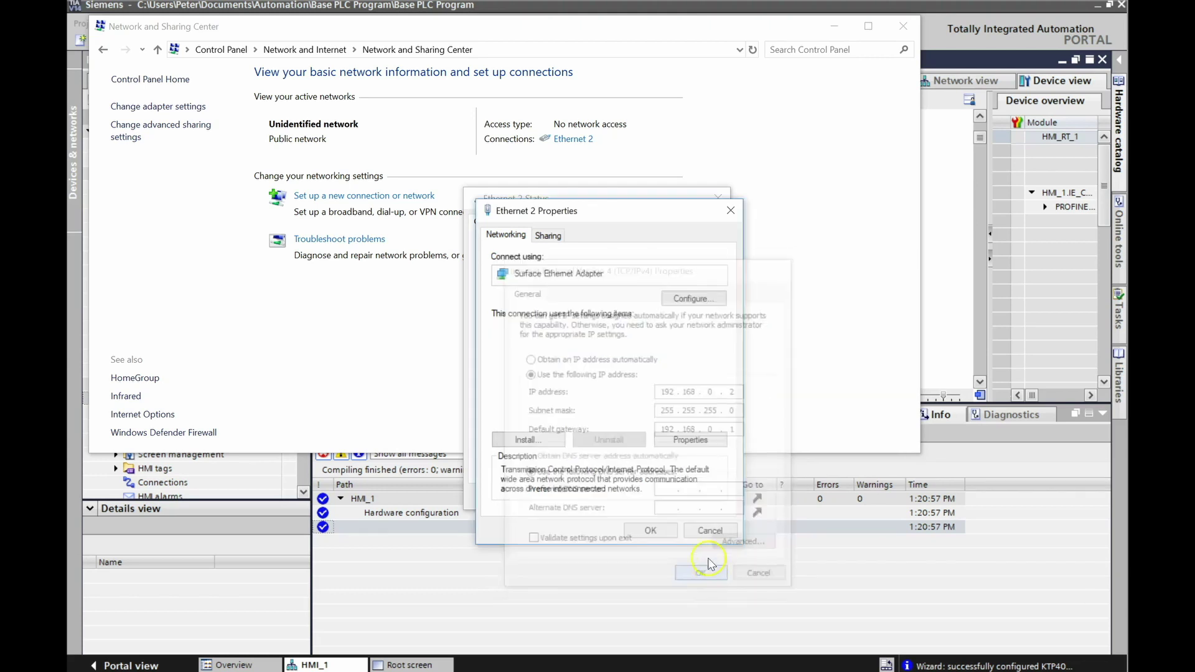
pyautogui.click(658, 531)
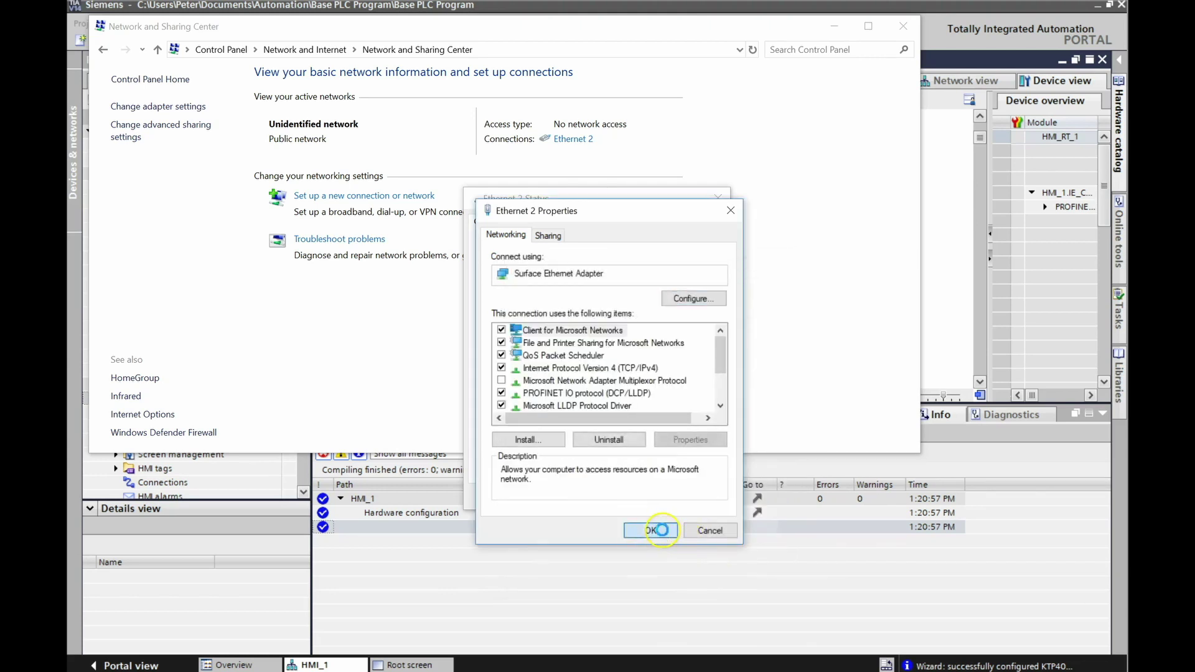
pyautogui.click(691, 500)
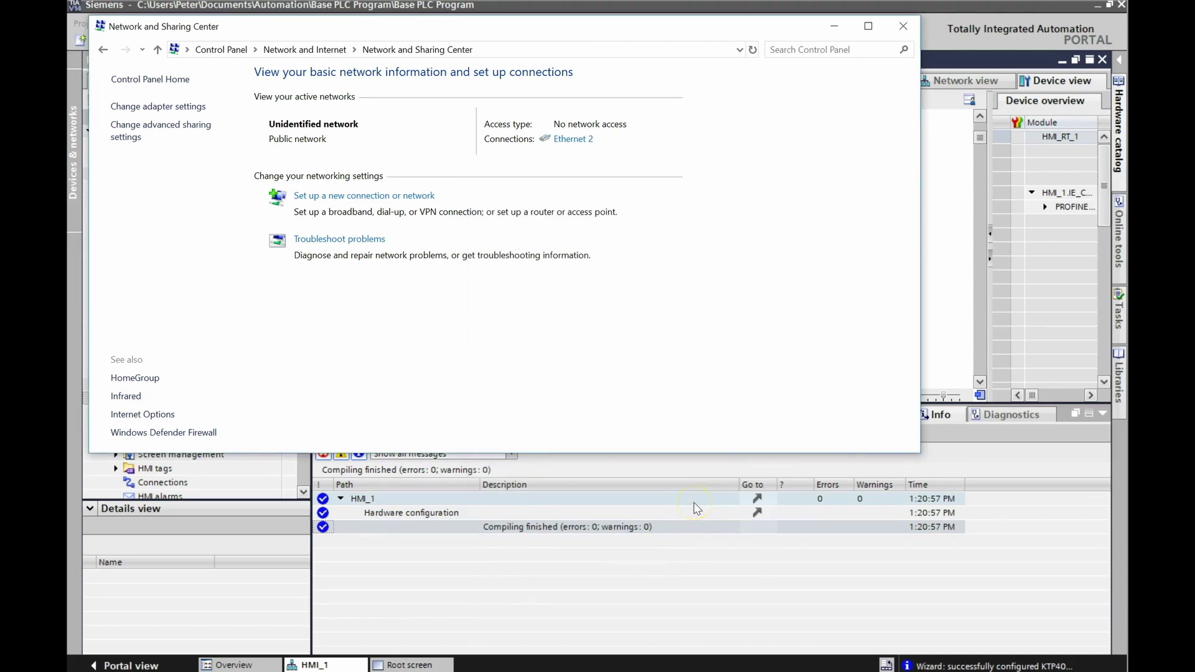
pyautogui.click(902, 26)
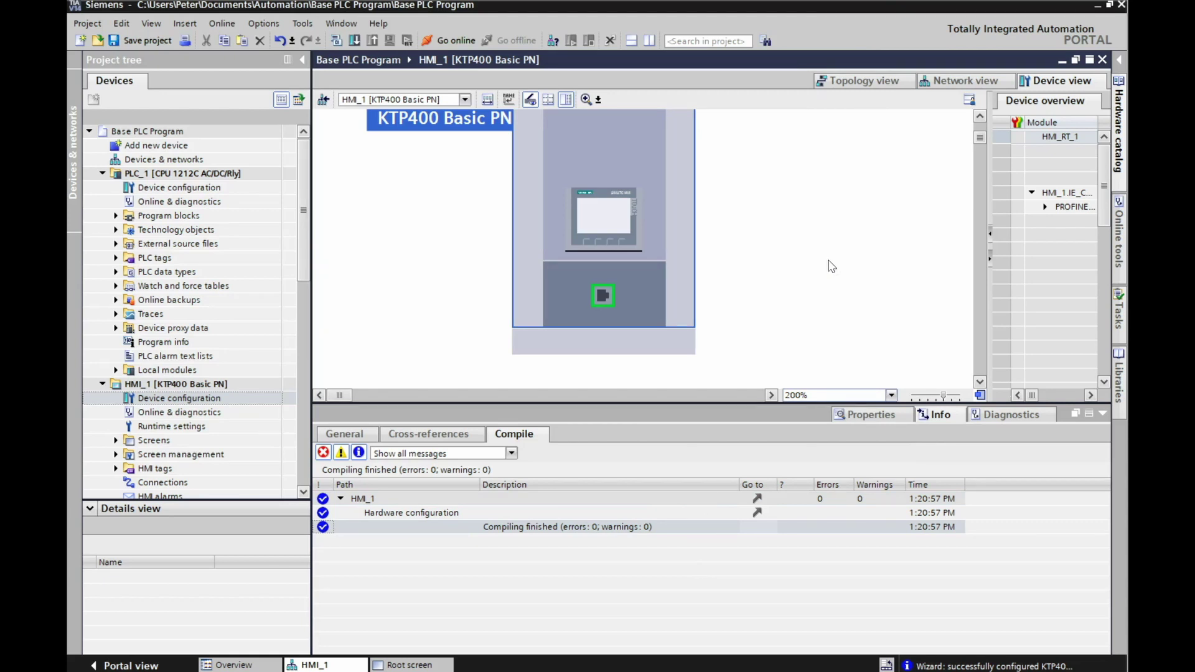
# Open the project's Devices & networks view and delete the PN/IE_1 subnet attached to PLC_1.
pyautogui.click(427, 235)
pyautogui.click(481, 185)
pyautogui.click(155, 160)
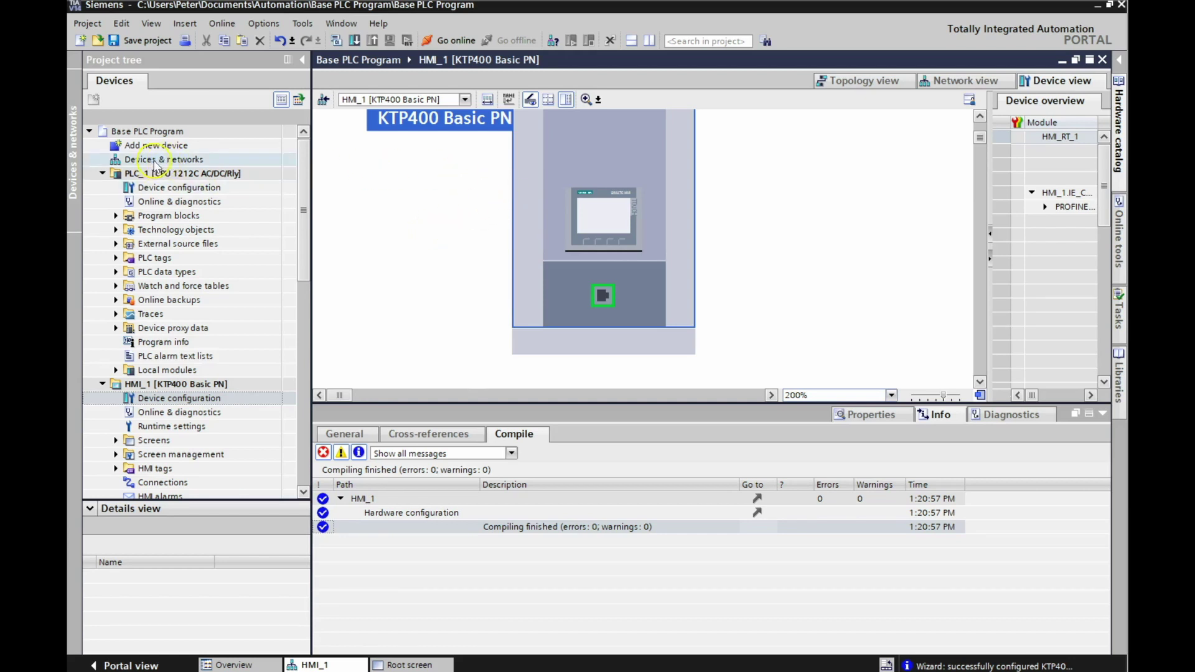
pyautogui.doubleClick(156, 161)
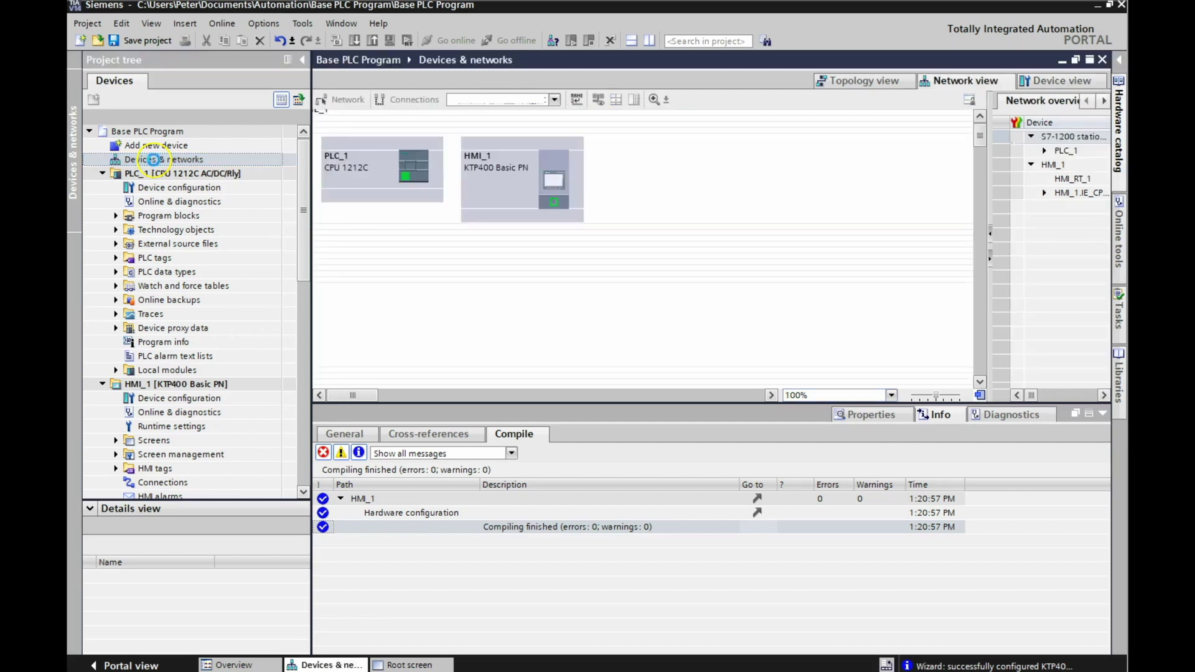
pyautogui.rightClick(405, 228)
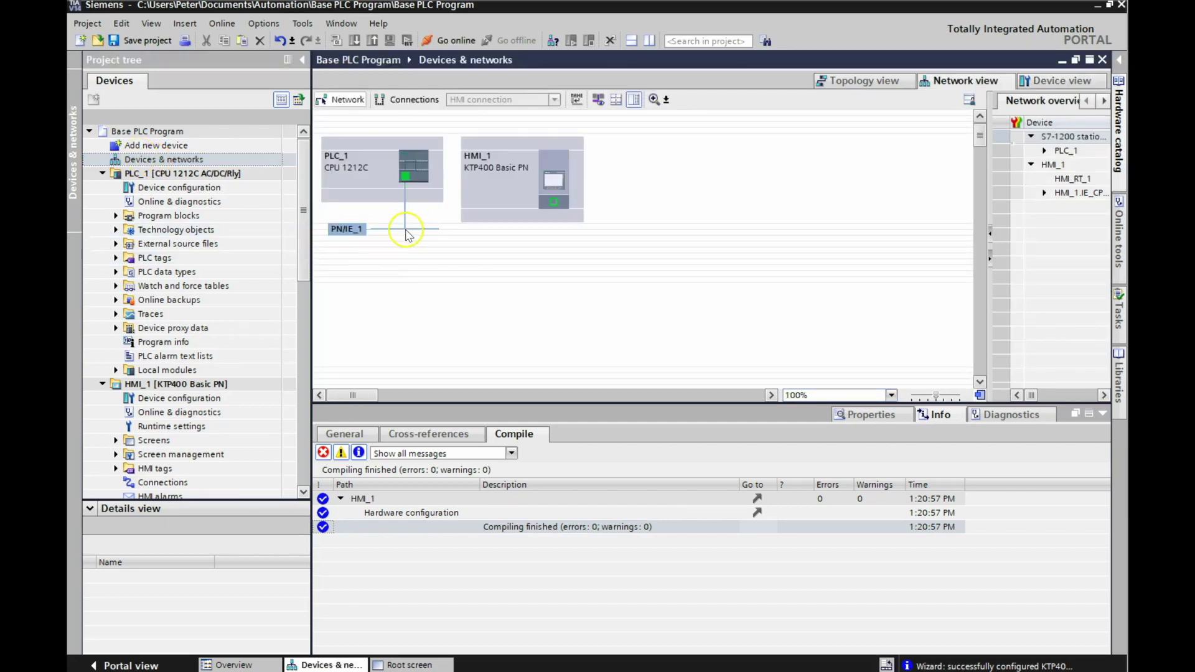
pyautogui.click(437, 282)
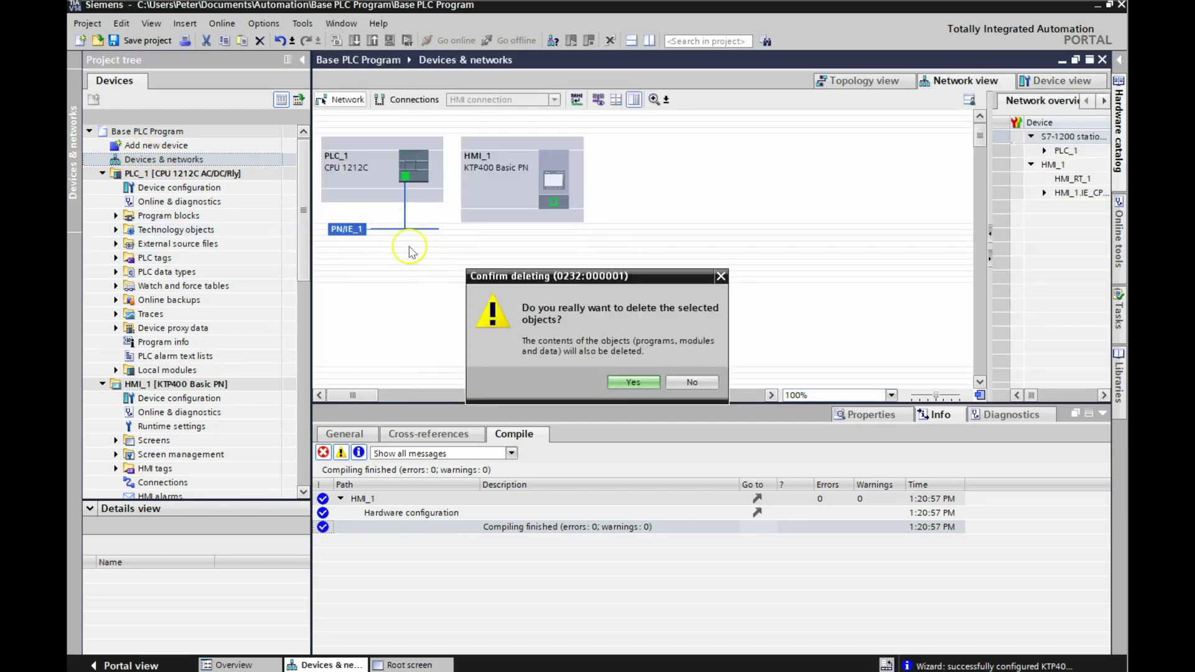
pyautogui.click(633, 382)
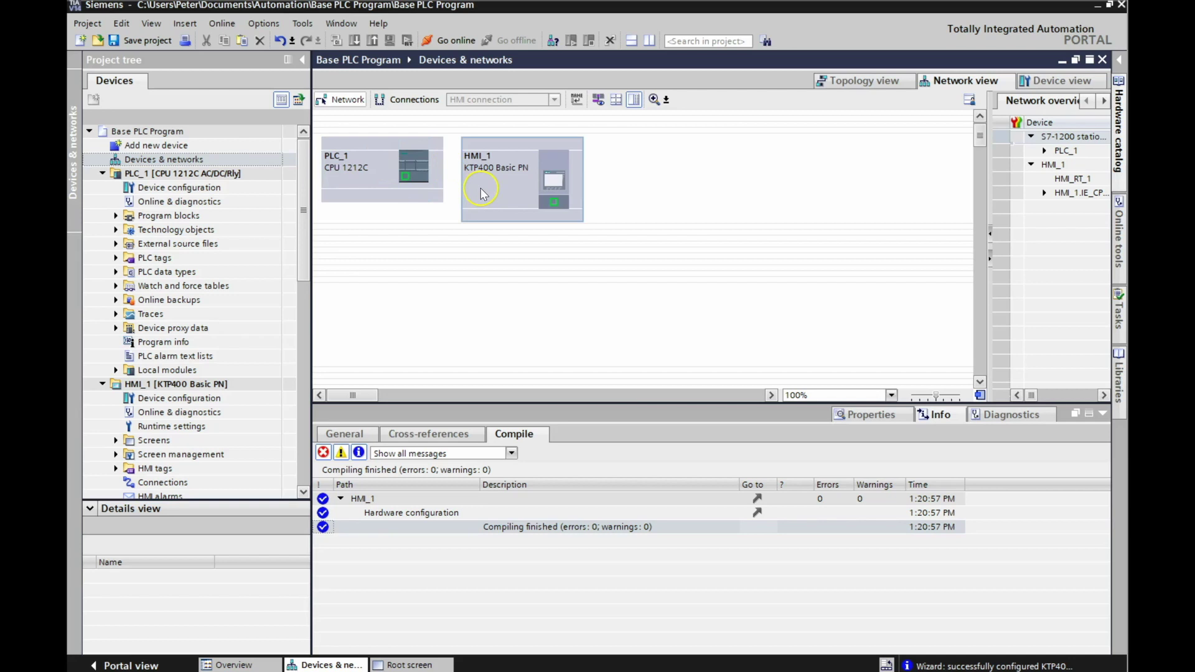
# Connect PLC_1's Ethernet port to HMI_1's Ethernet port in the network view.
pyautogui.click(405, 178)
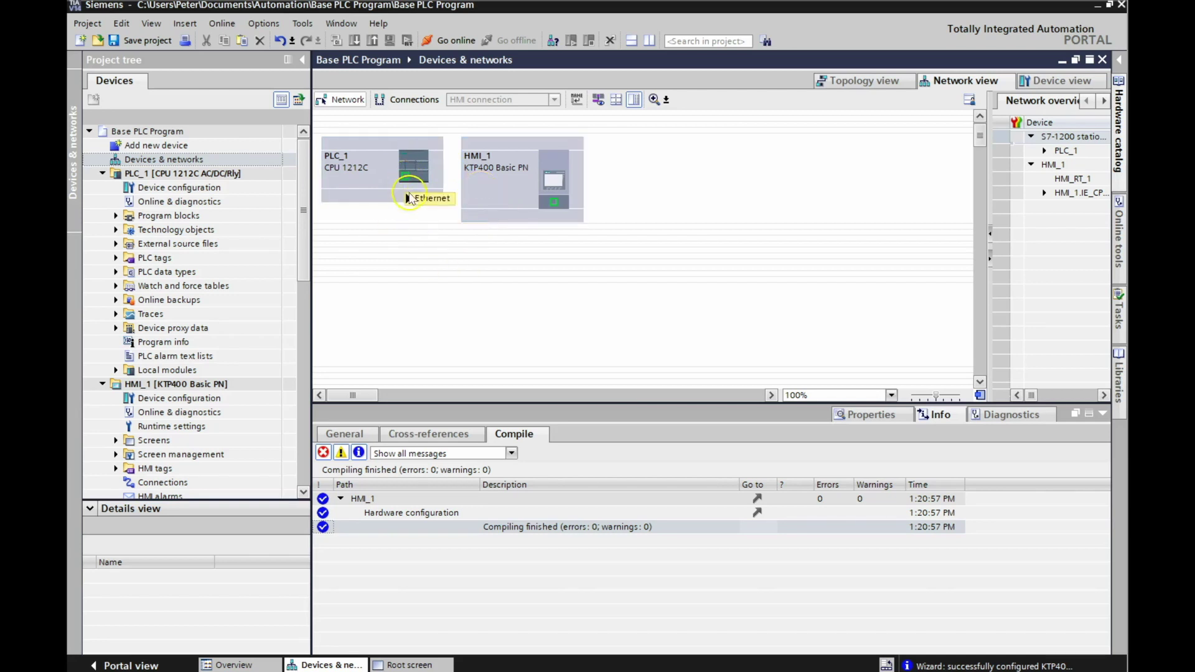
pyautogui.click(405, 182)
pyautogui.moveTo(405, 178); pyautogui.dragTo(555, 205)
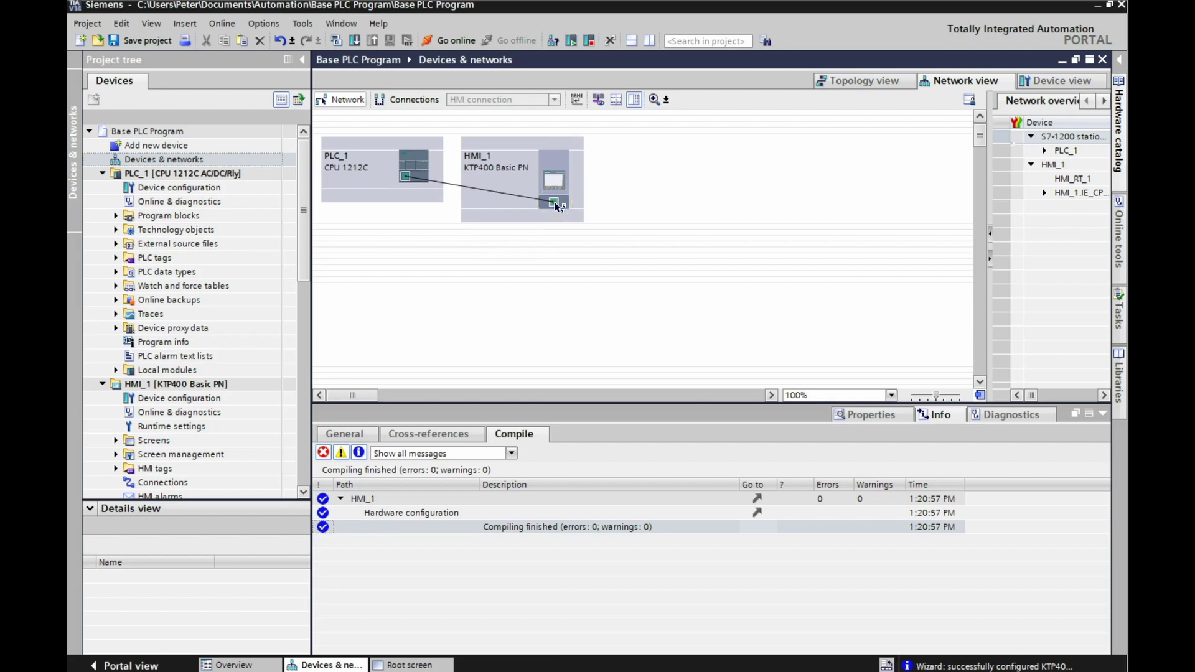
pyautogui.moveTo(556, 205); pyautogui.dragTo(555, 207)
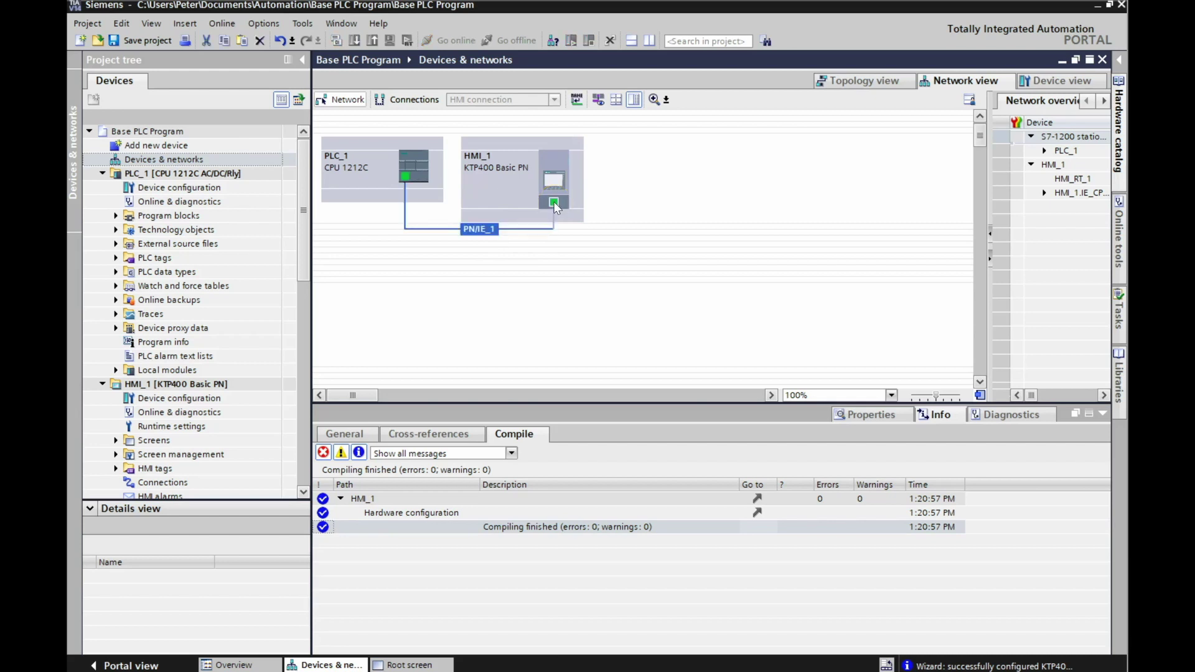
pyautogui.click(403, 175)
pyautogui.click(550, 181)
pyautogui.click(610, 334)
pyautogui.click(405, 178)
pyautogui.click(554, 203)
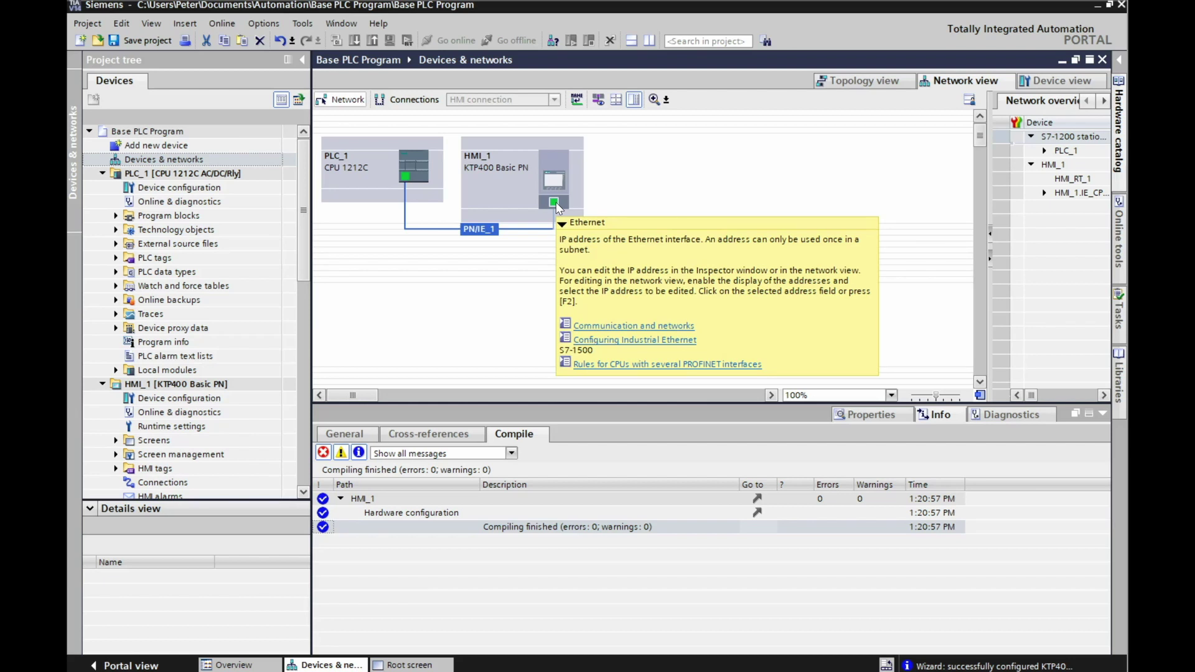
# Open the device configuration of HMI_1 and select the KTP400 Basic PN panel in the device view.
pyautogui.click(150, 404)
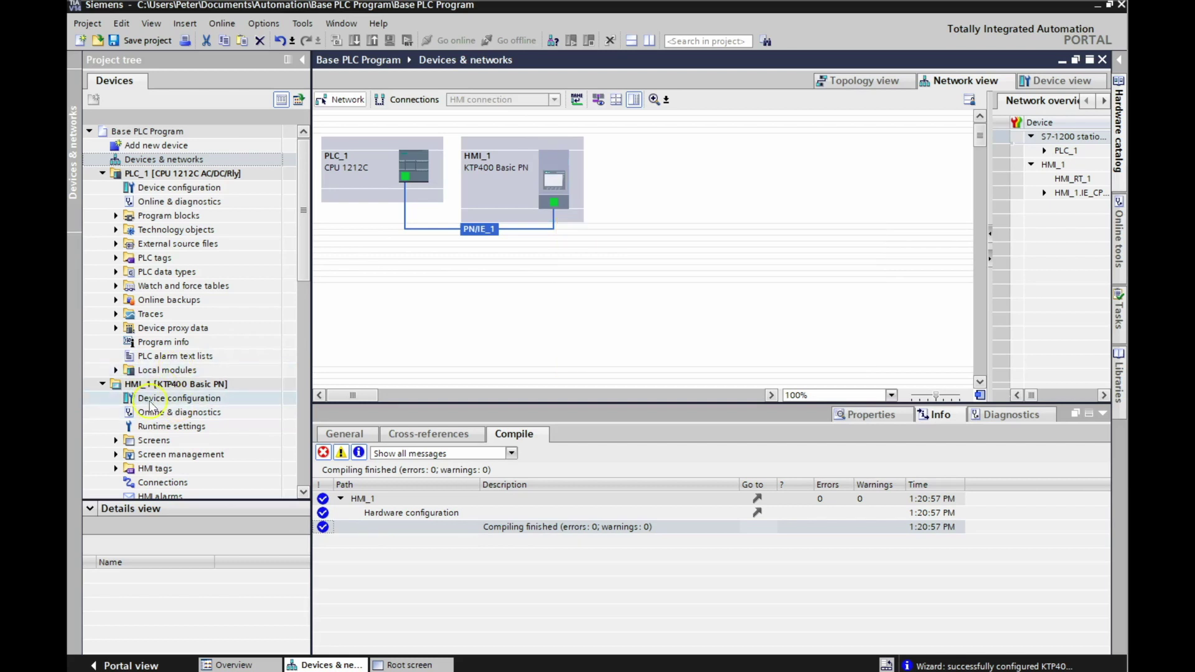
pyautogui.doubleClick(150, 404)
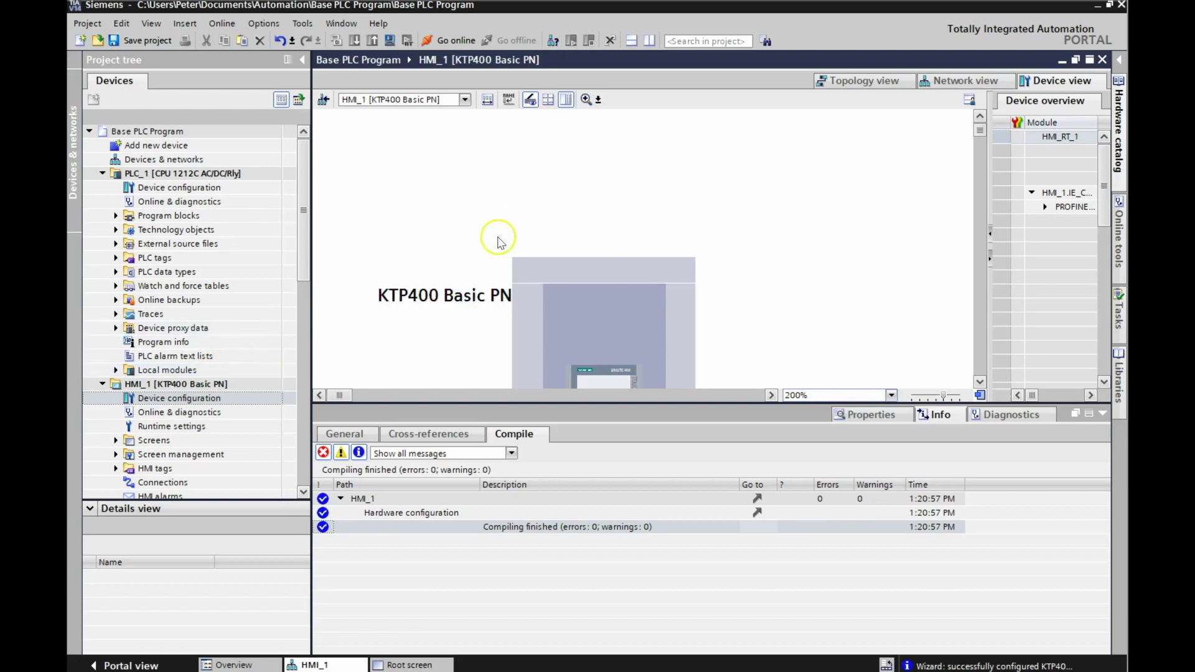
pyautogui.scroll(-3, 495, 233)
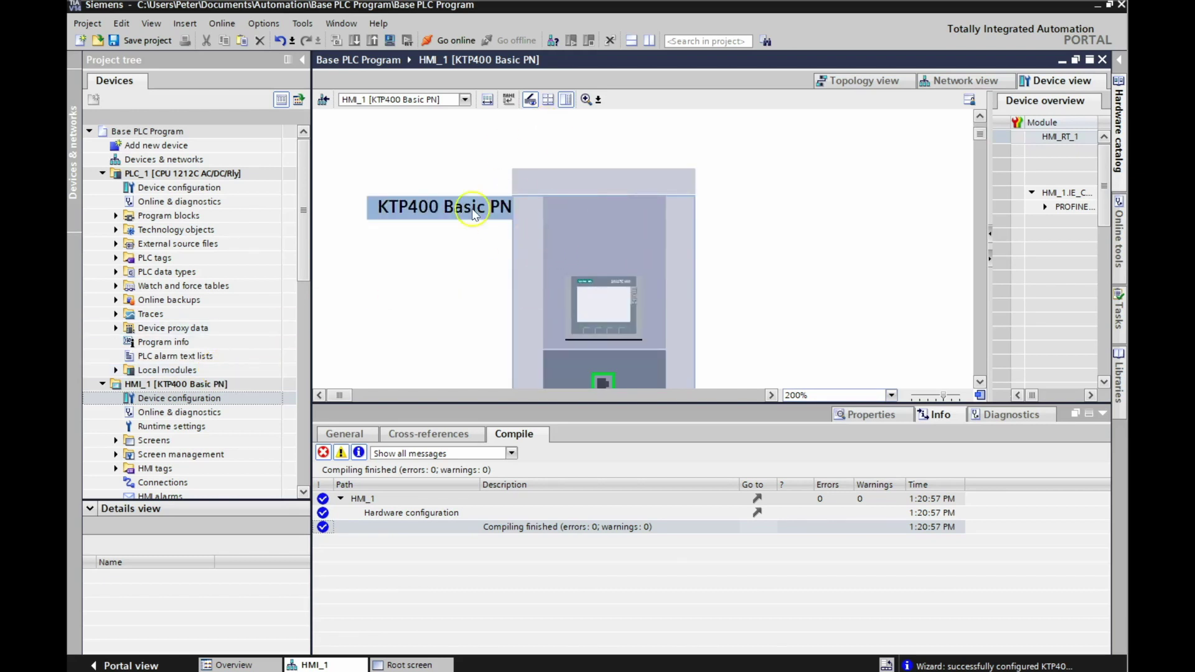
pyautogui.click(577, 229)
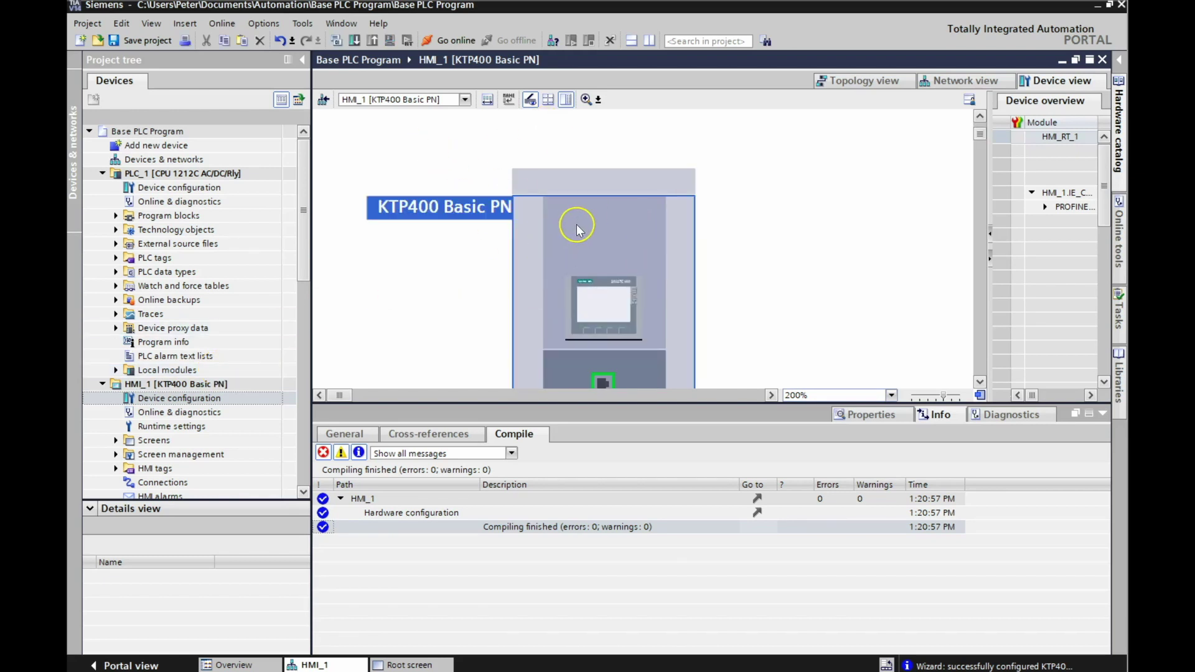
pyautogui.click(435, 174)
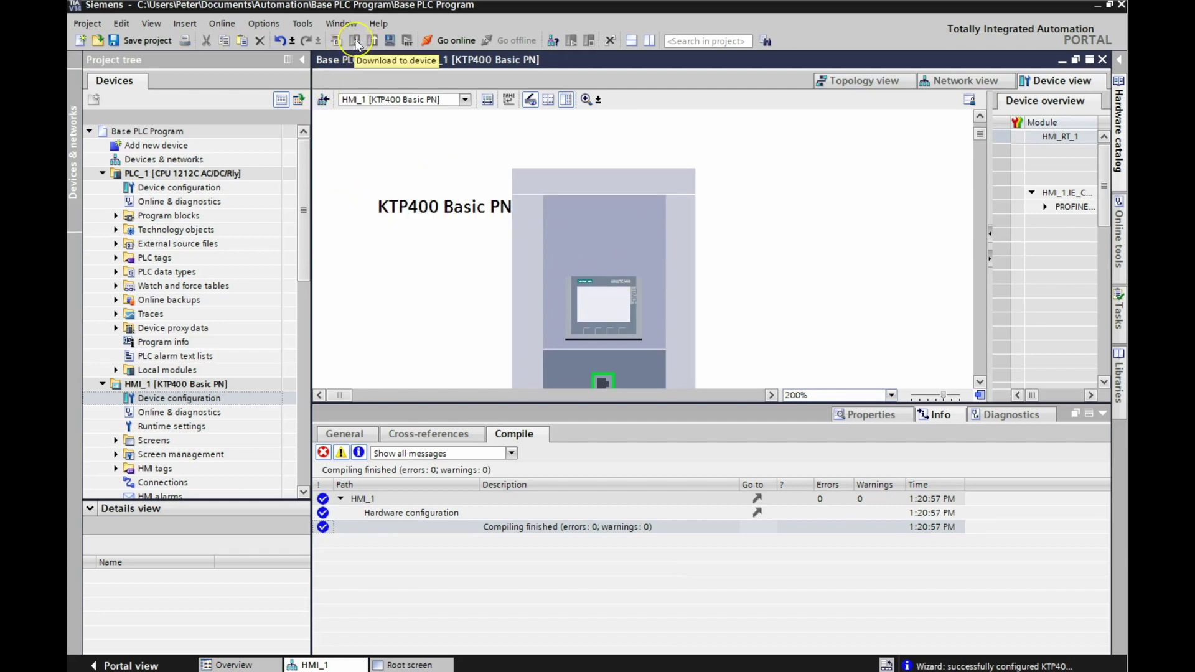
pyautogui.click(534, 246)
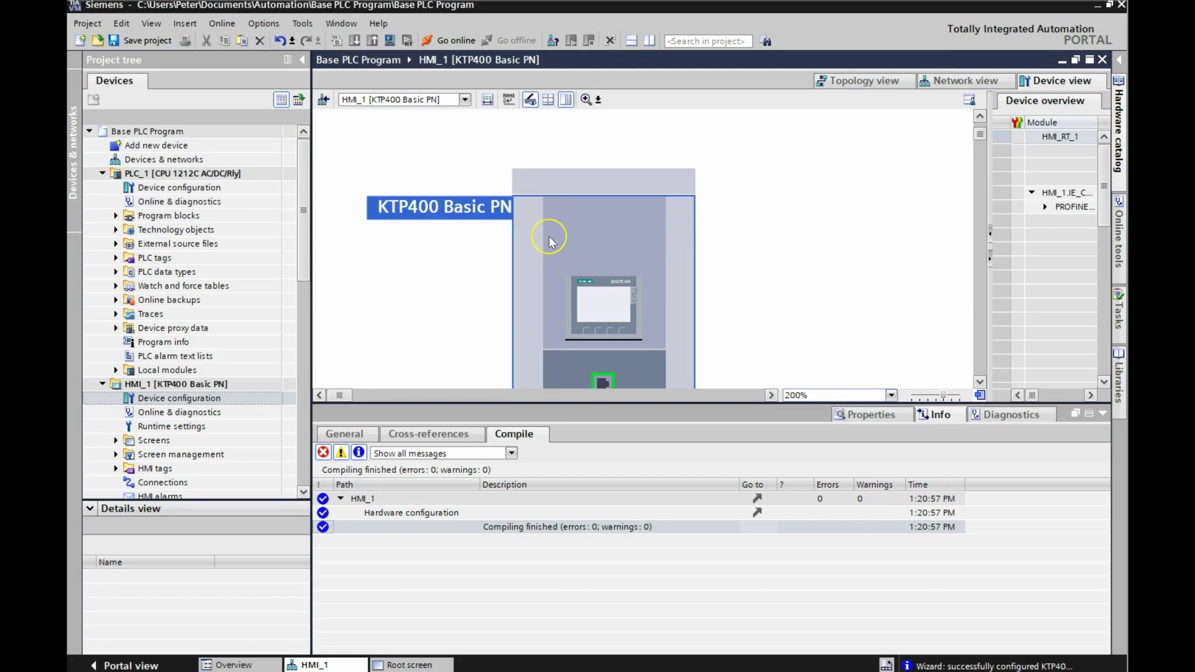
# Start a download to HMI_1, set the connection to subnet PN/IE_1 and search for compatible devices.
pyautogui.click(357, 40)
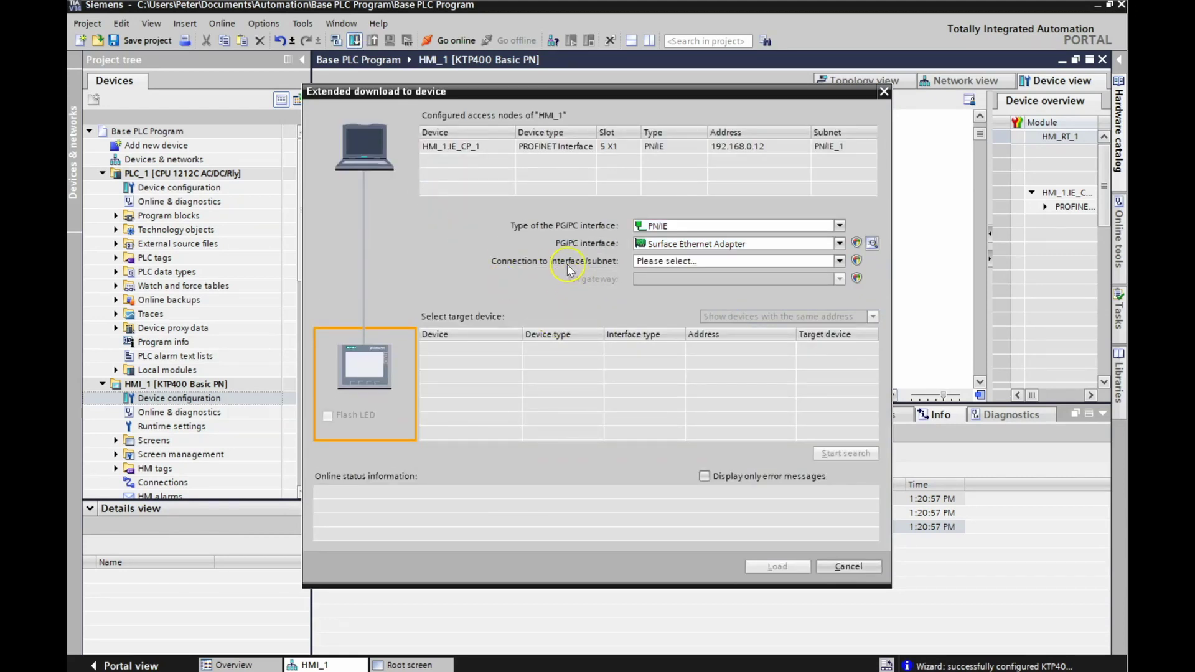
pyautogui.click(839, 261)
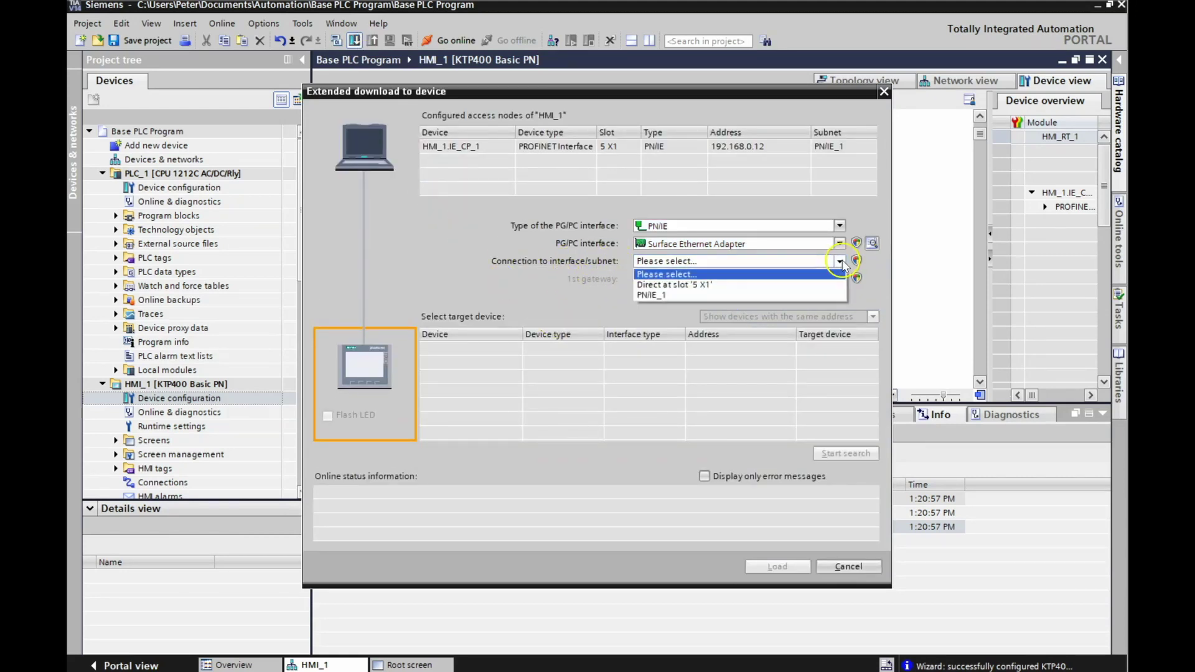
pyautogui.click(653, 295)
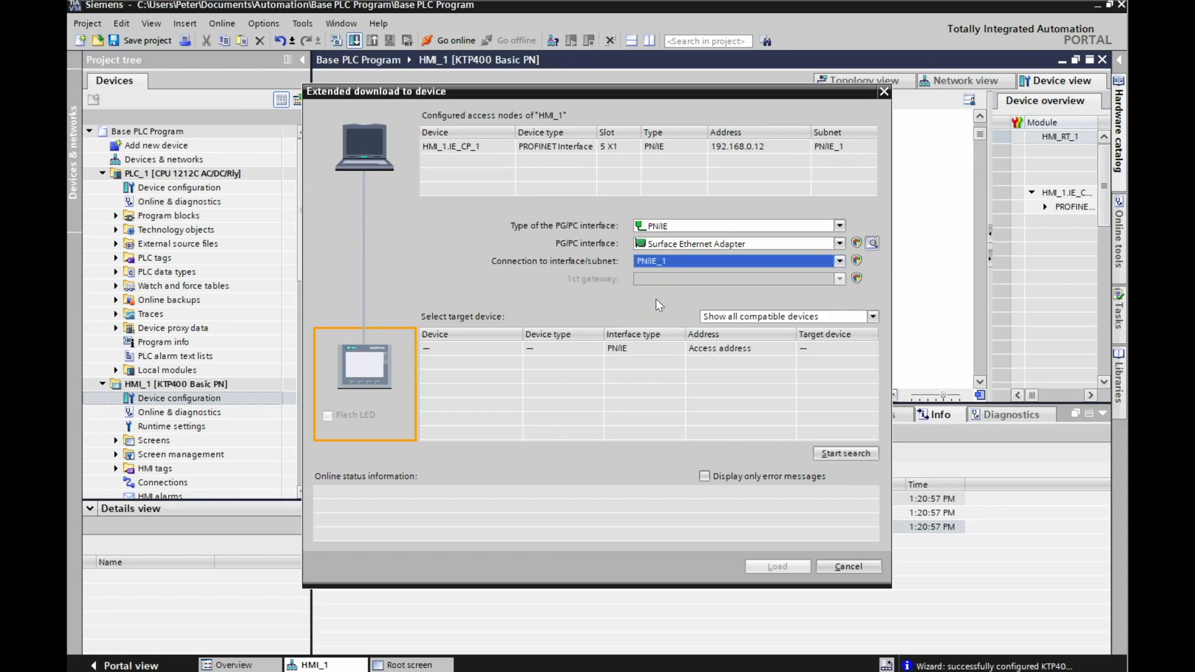
pyautogui.click(830, 453)
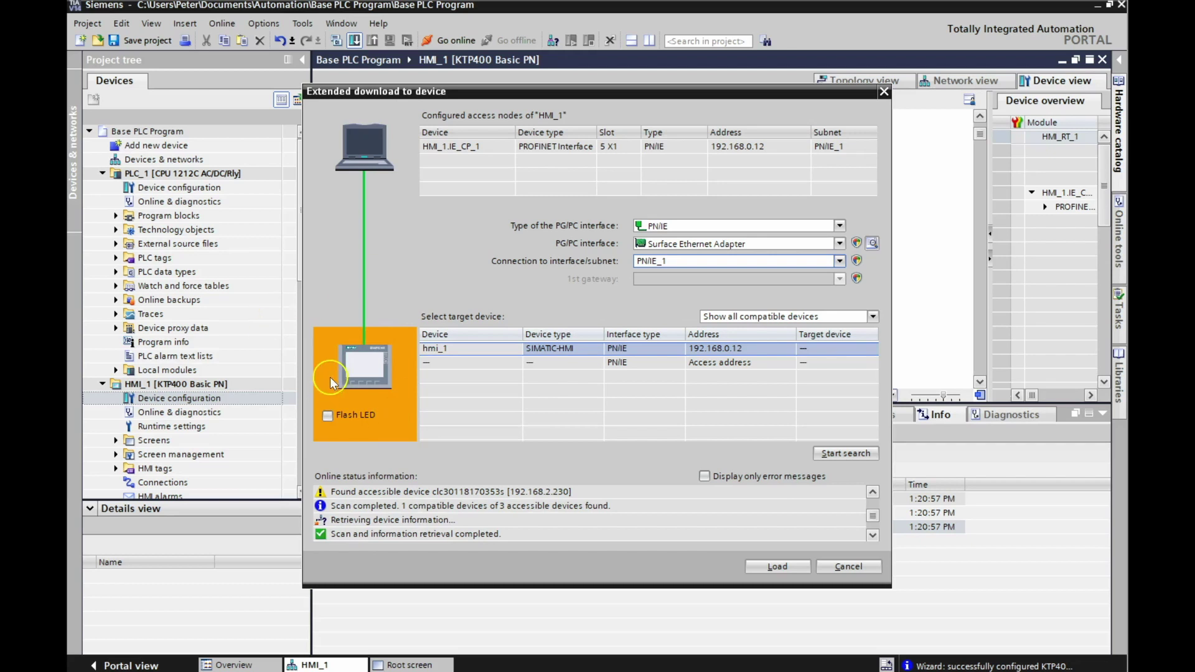
# Turn the Flash LED option on and off to identify the found hmi_1 panel, and select it as the target device.
pyautogui.click(327, 416)
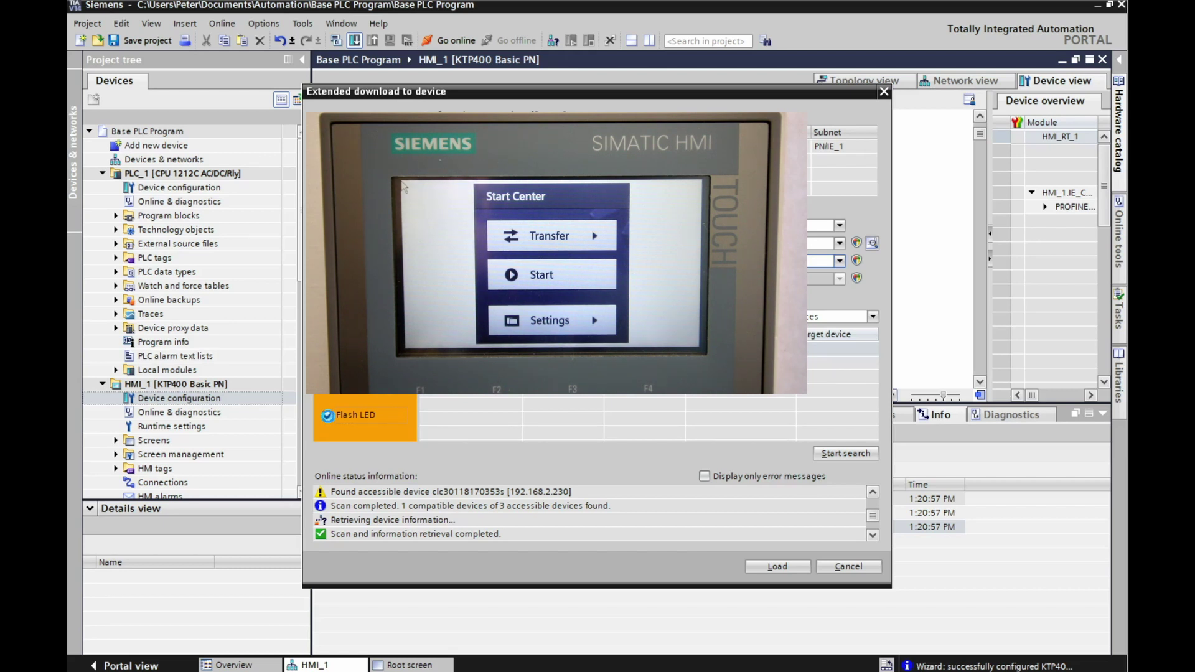
pyautogui.click(328, 416)
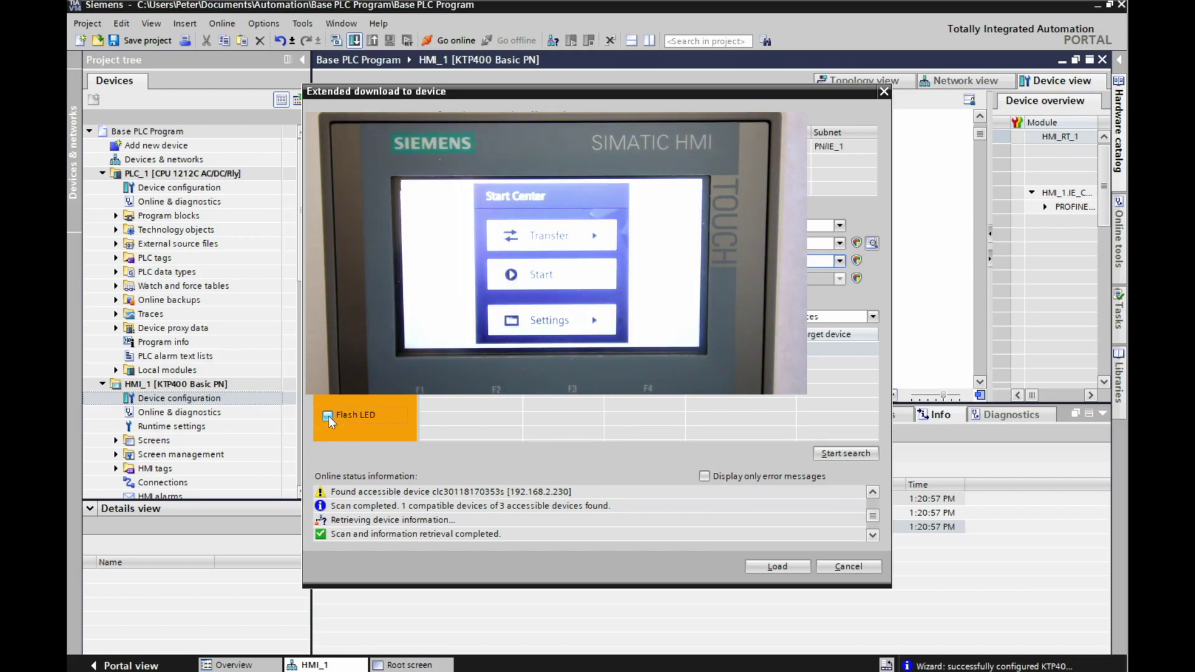
pyautogui.click(701, 334)
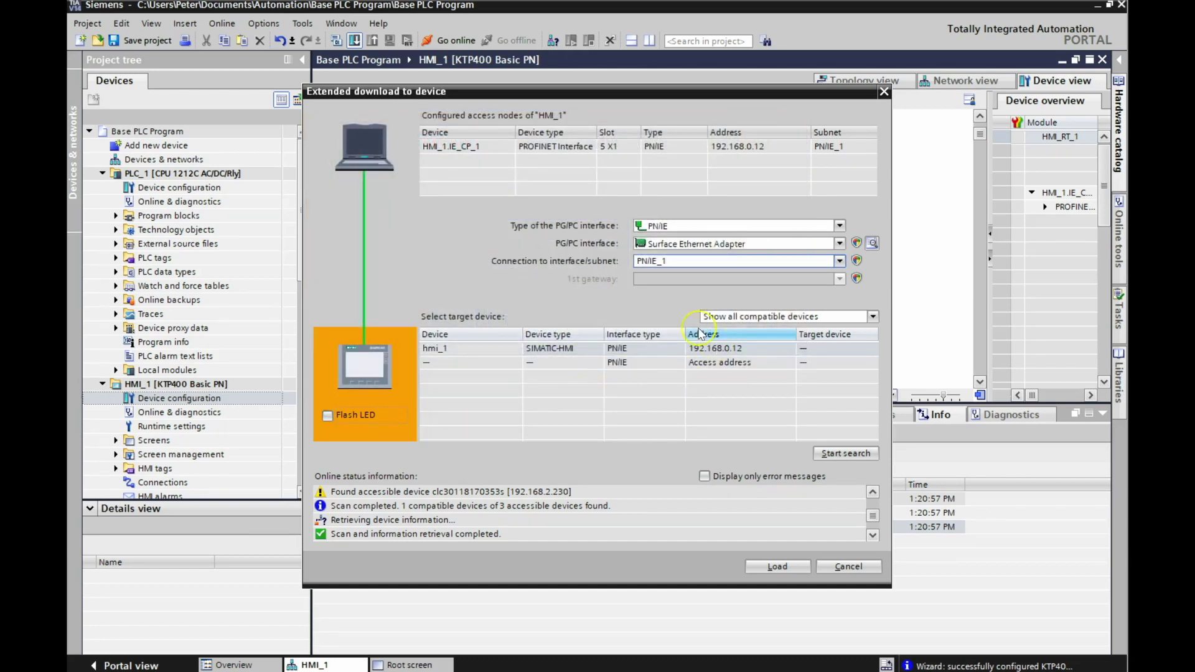
pyautogui.click(655, 351)
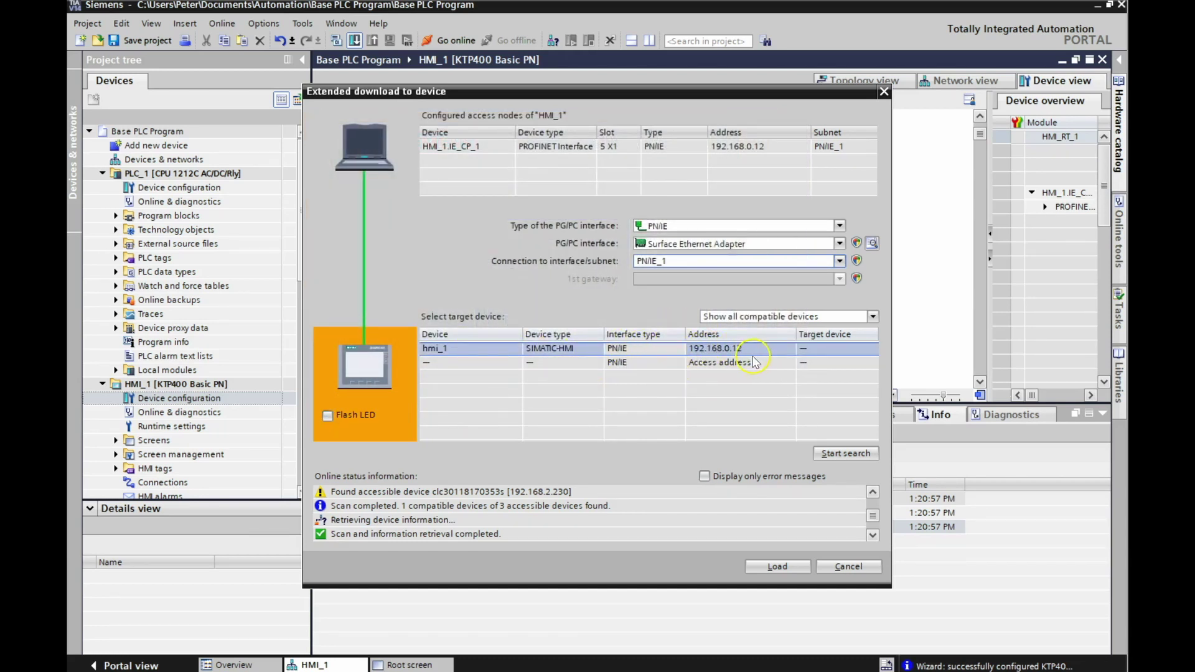
# Load the project to the hmi_1 panel with Overwrite all enabled.
pyautogui.click(777, 566)
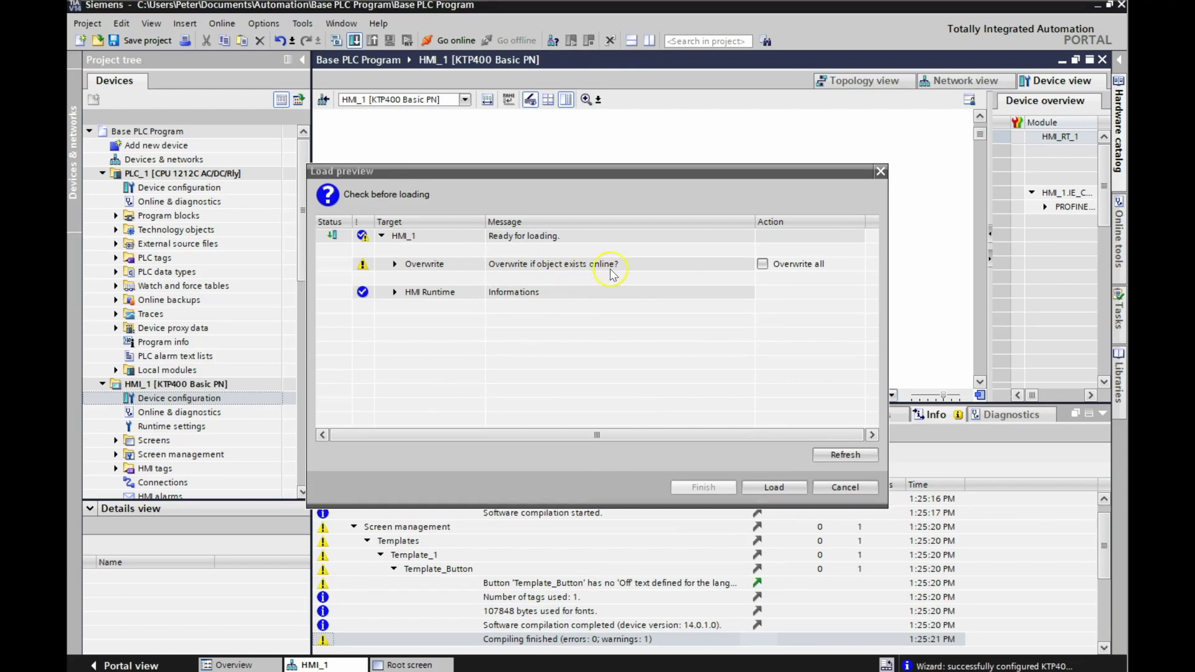
pyautogui.click(761, 264)
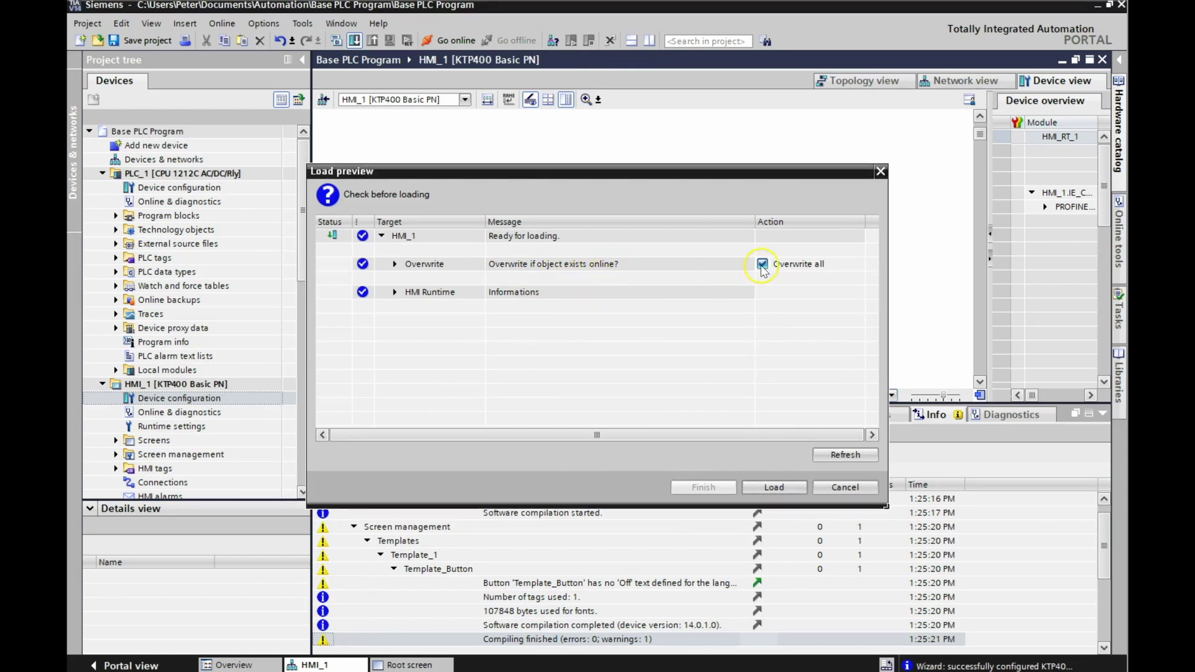
pyautogui.click(765, 488)
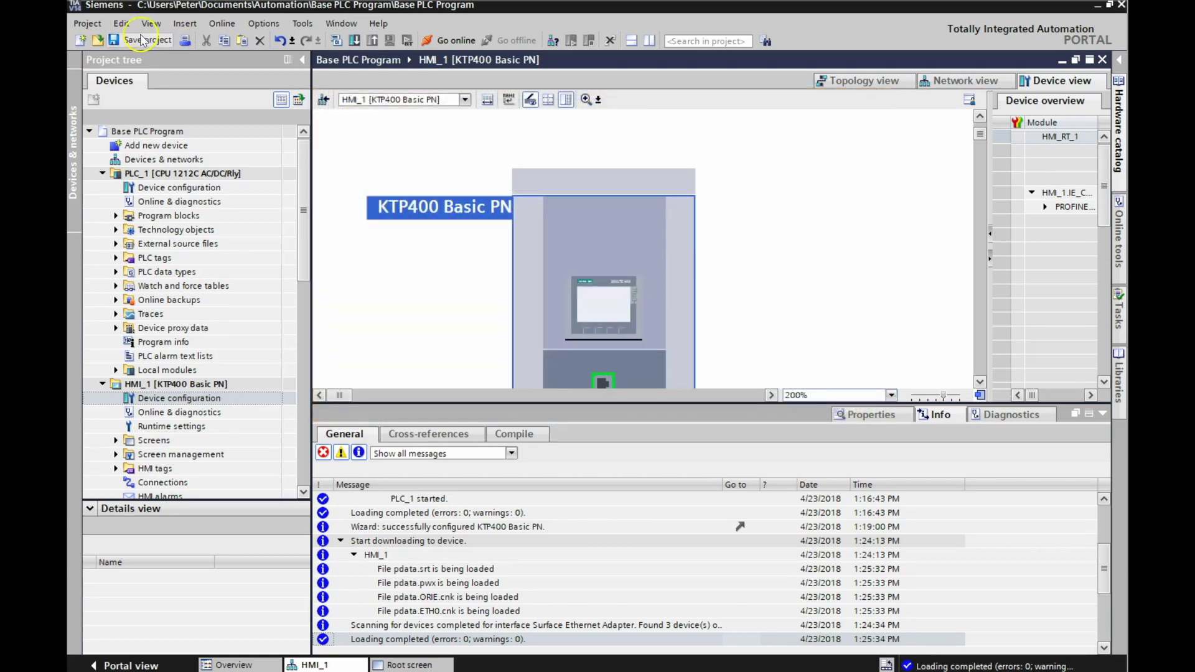
# Save the project, and start saving a copy in the Automation folder under the file name PLC HMI Router Setup.
pyautogui.click(143, 40)
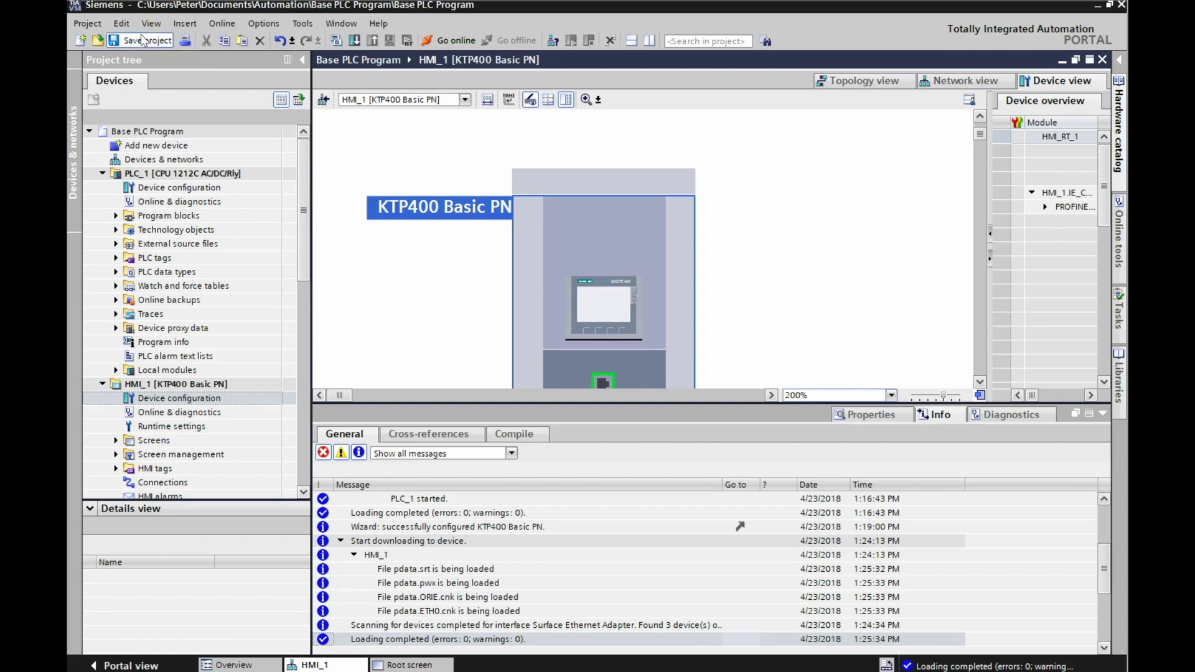
pyautogui.click(87, 23)
pyautogui.click(107, 111)
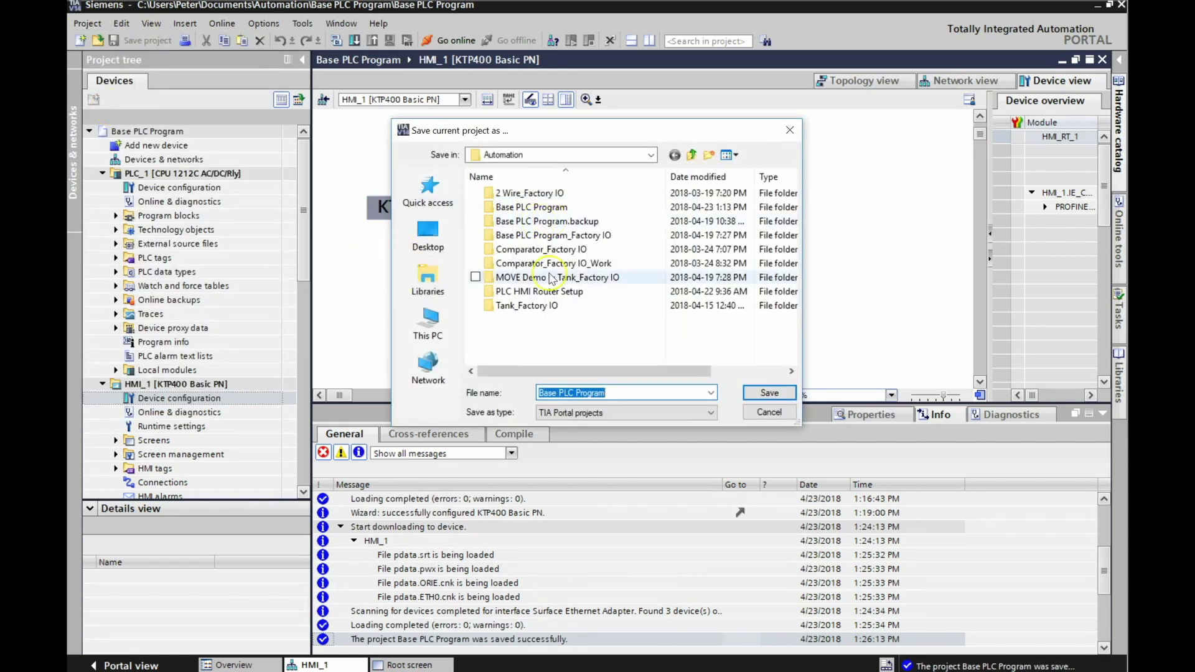
pyautogui.click(539, 293)
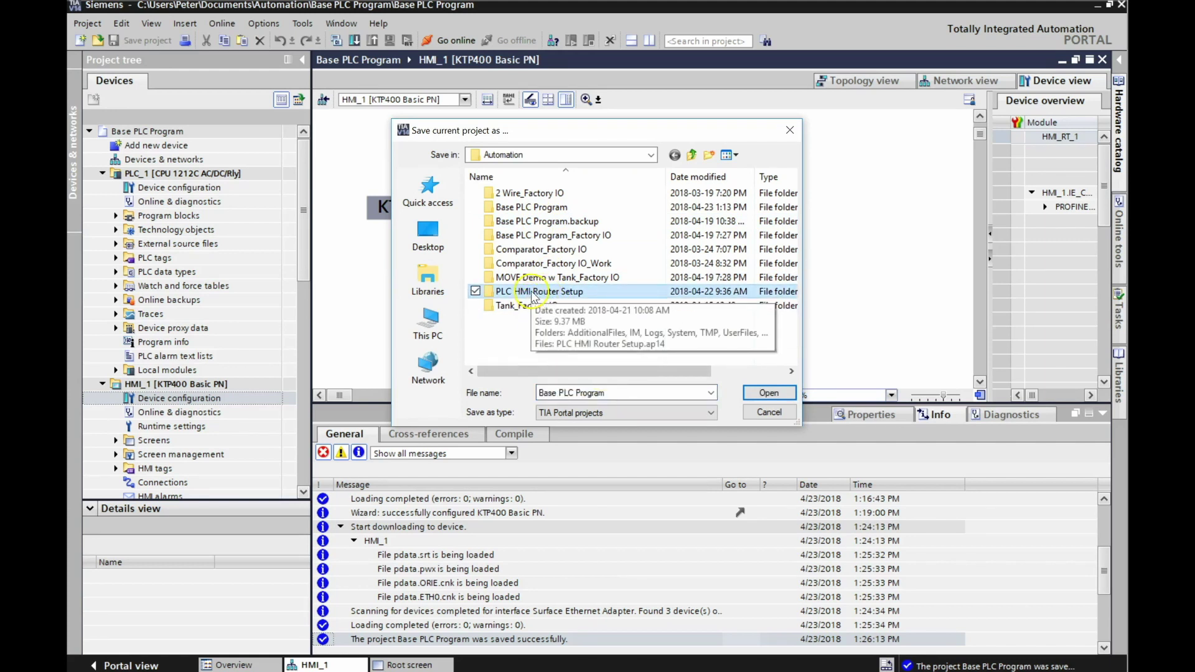
pyautogui.moveTo(559, 294); pyautogui.dragTo(532, 396)
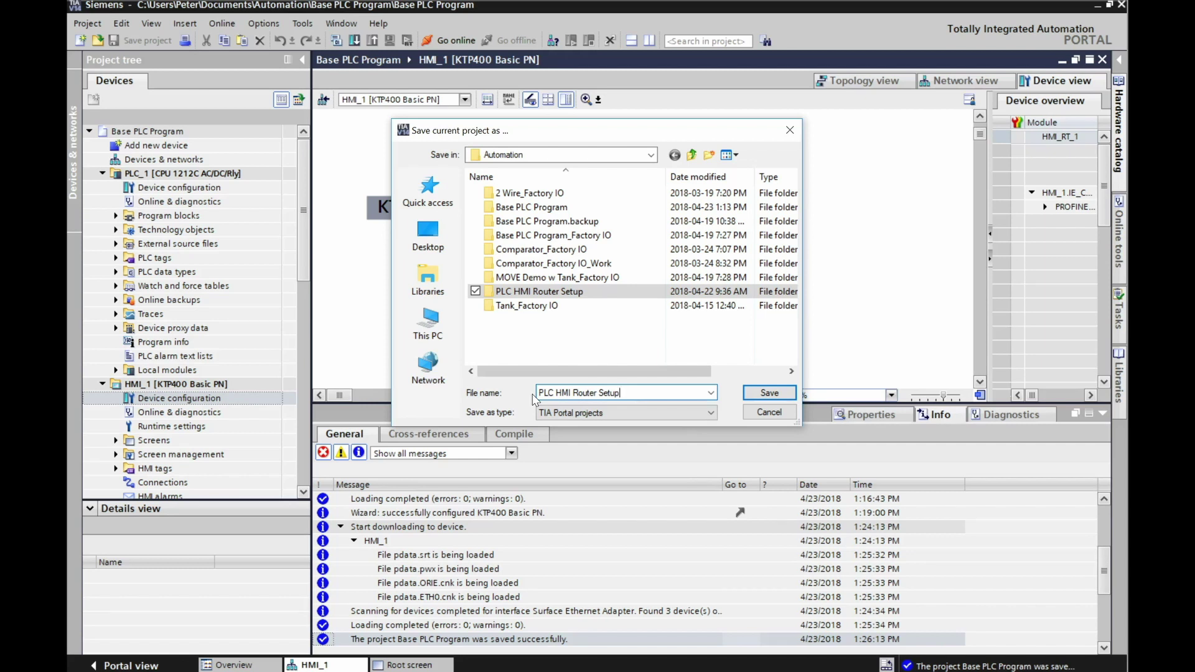
pyautogui.click(730, 411)
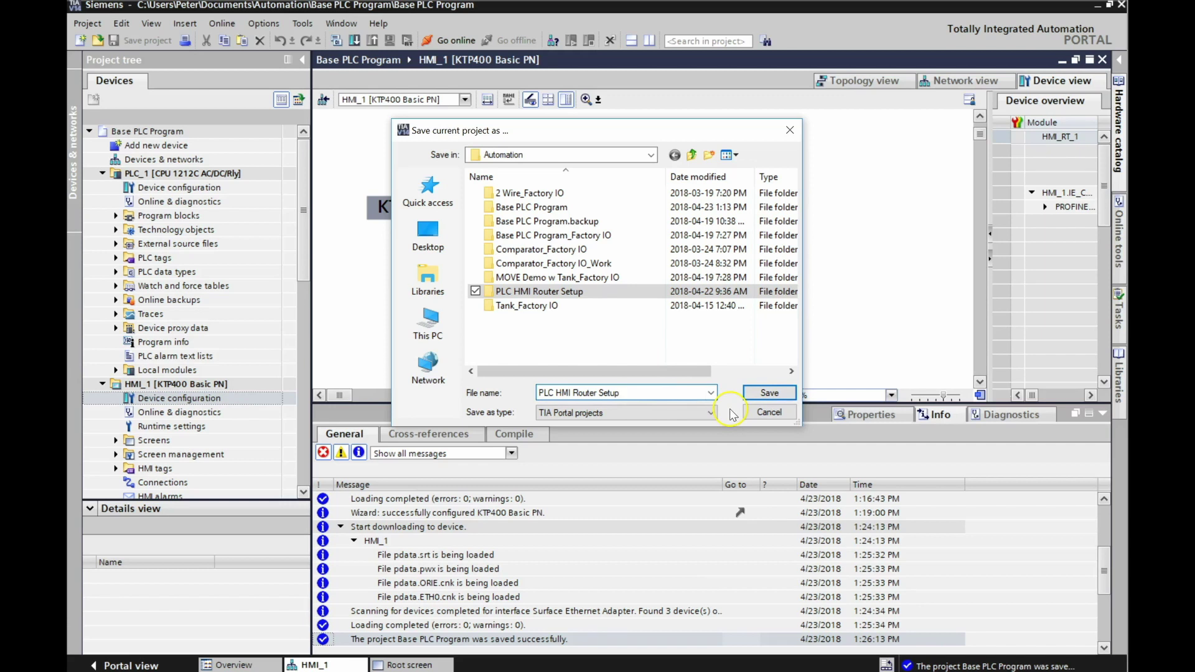